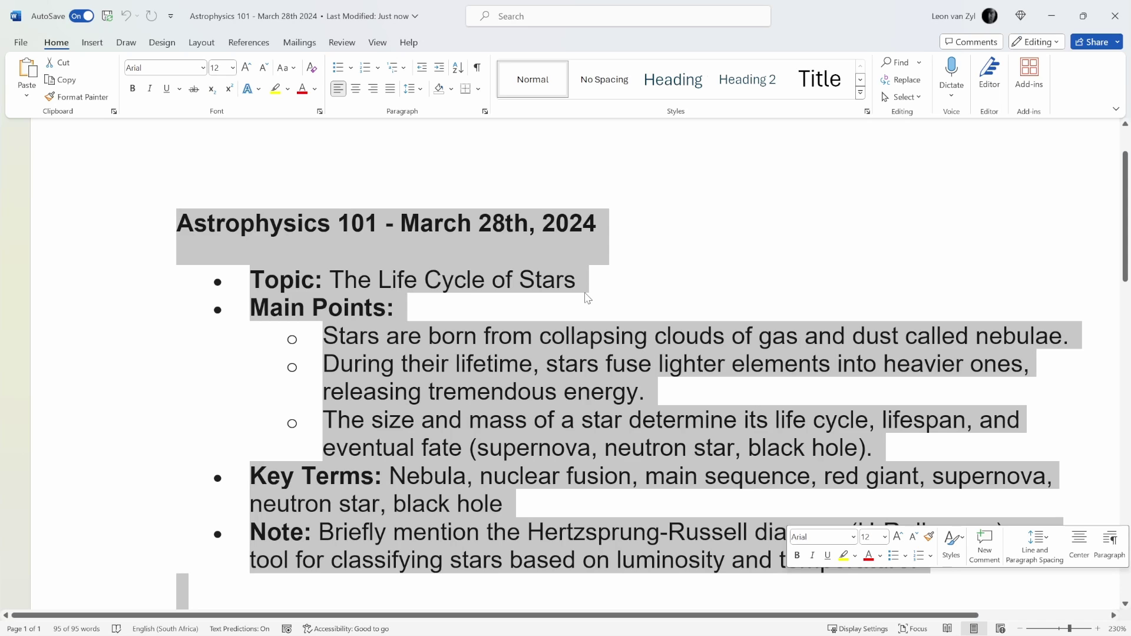
- Send ChatRTX the question 'What does the size and mass of a star determine?'
click(587, 298)
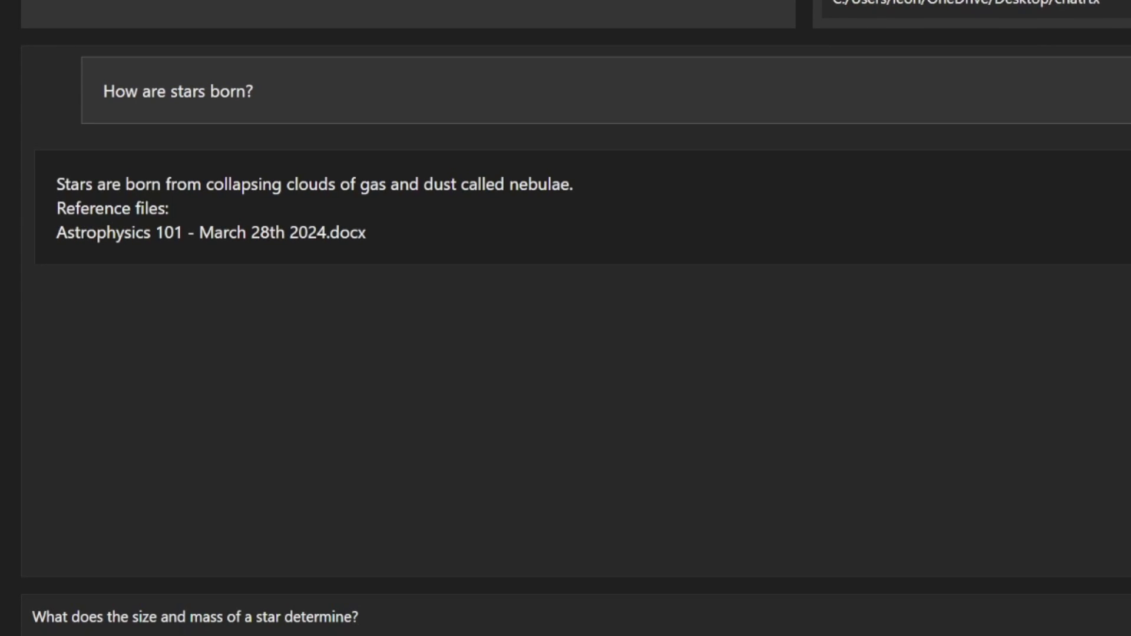
key(Return)
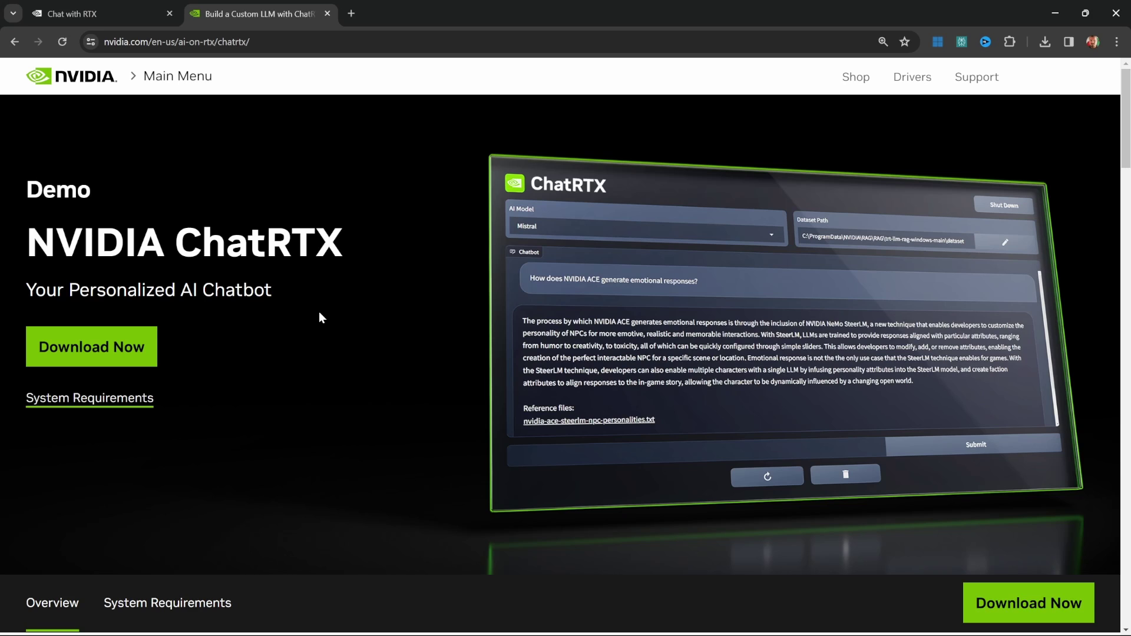
- Scroll to the ChatRTX System Requirements table and highlight the 35GB file size and GPU requirement
scroll(317, 314, down, 15)
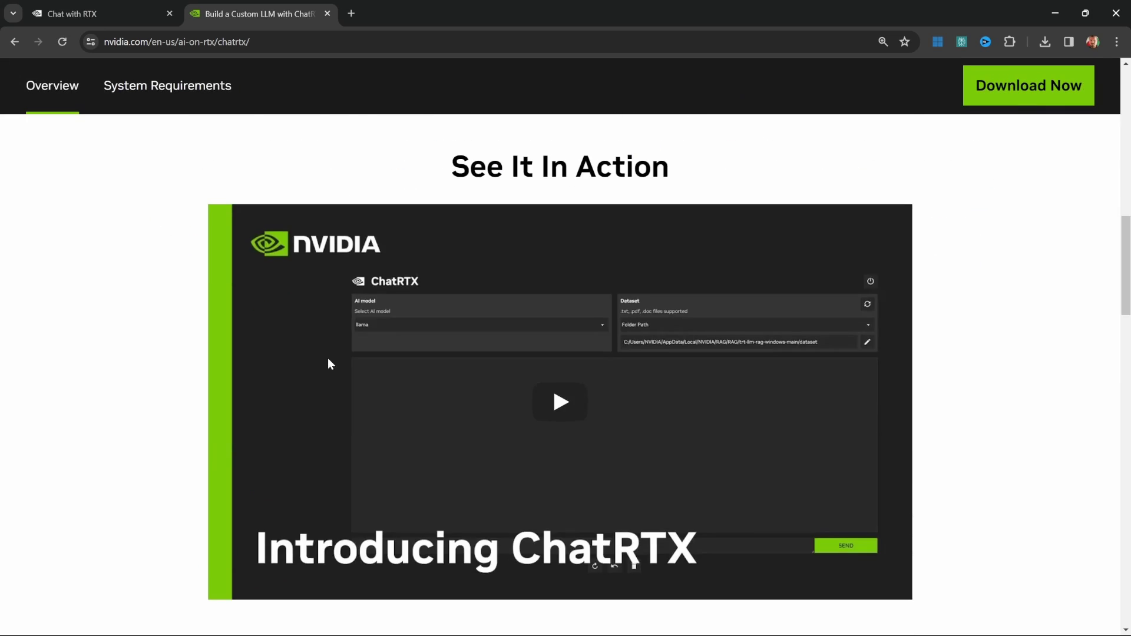
scroll(329, 364, down, 9)
scroll(411, 482, up, 1)
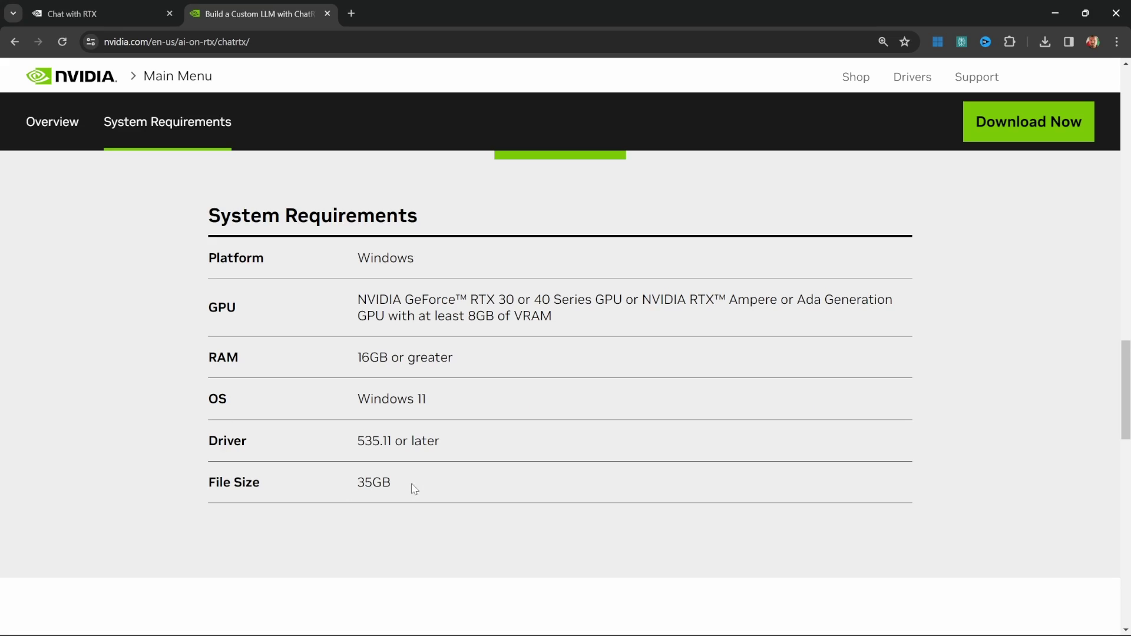
drag(415, 484, 355, 484)
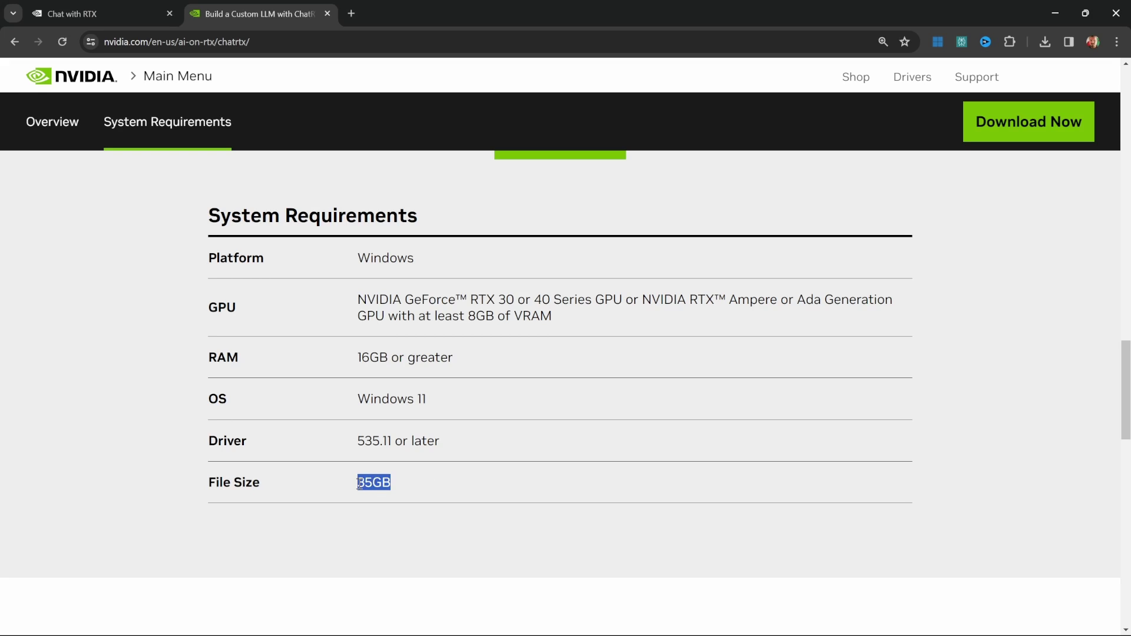
click(444, 487)
drag(442, 482, 345, 487)
drag(419, 488, 355, 484)
click(478, 480)
double_click(228, 305)
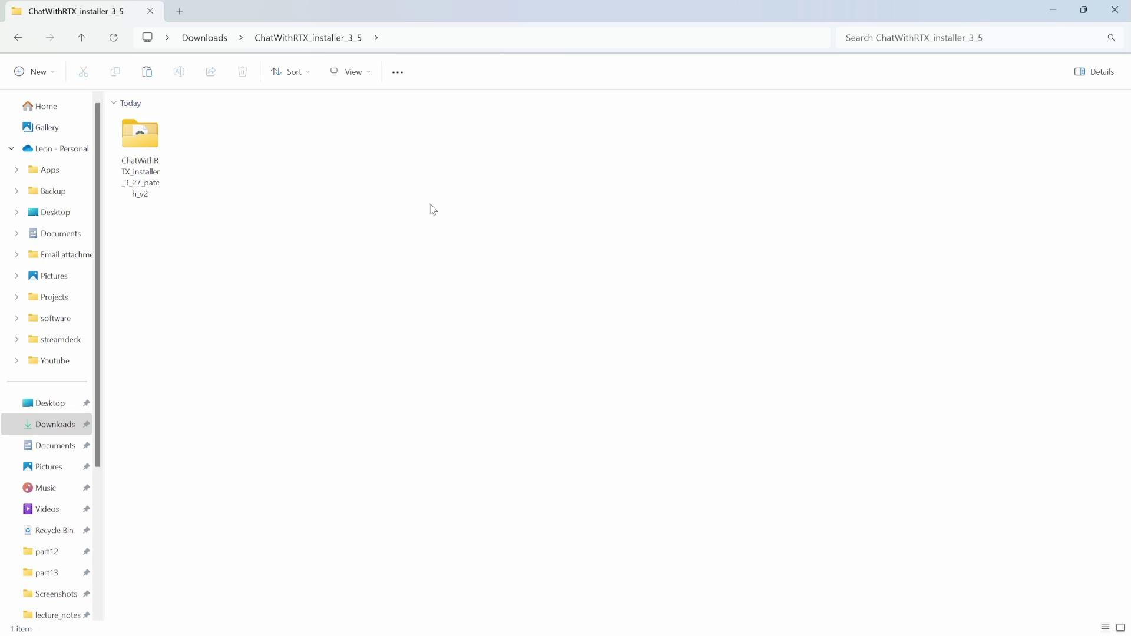
- Run the Chat with RTX setup from the patch_v2 folder, accept the license, and keep Mistral 7B INT4
double_click(133, 143)
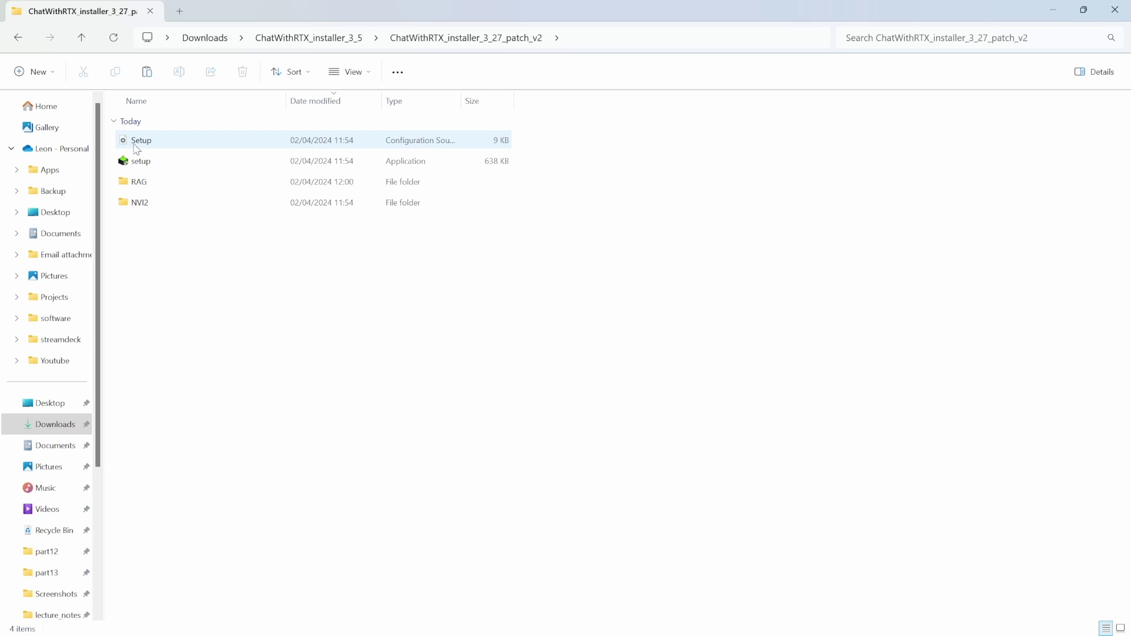
click(149, 164)
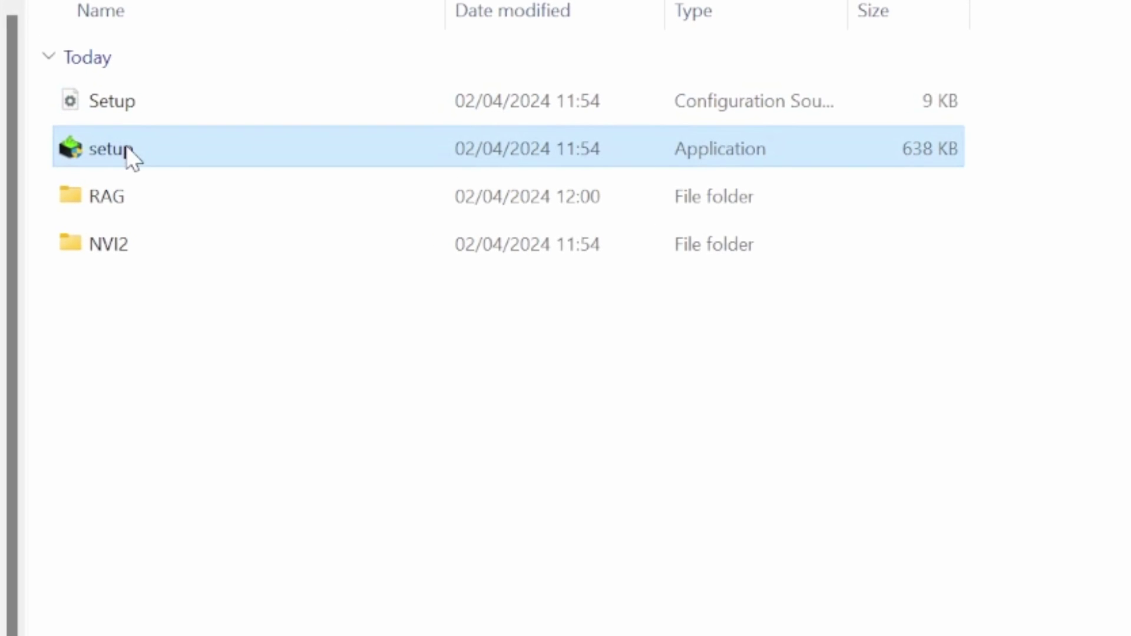
double_click(157, 150)
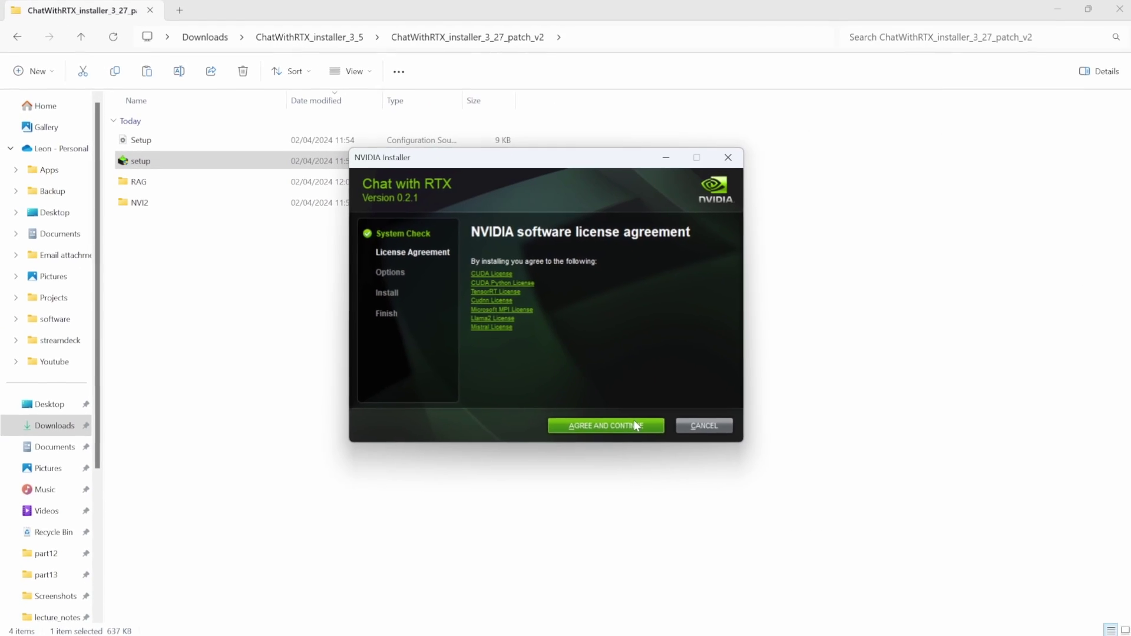
click(636, 425)
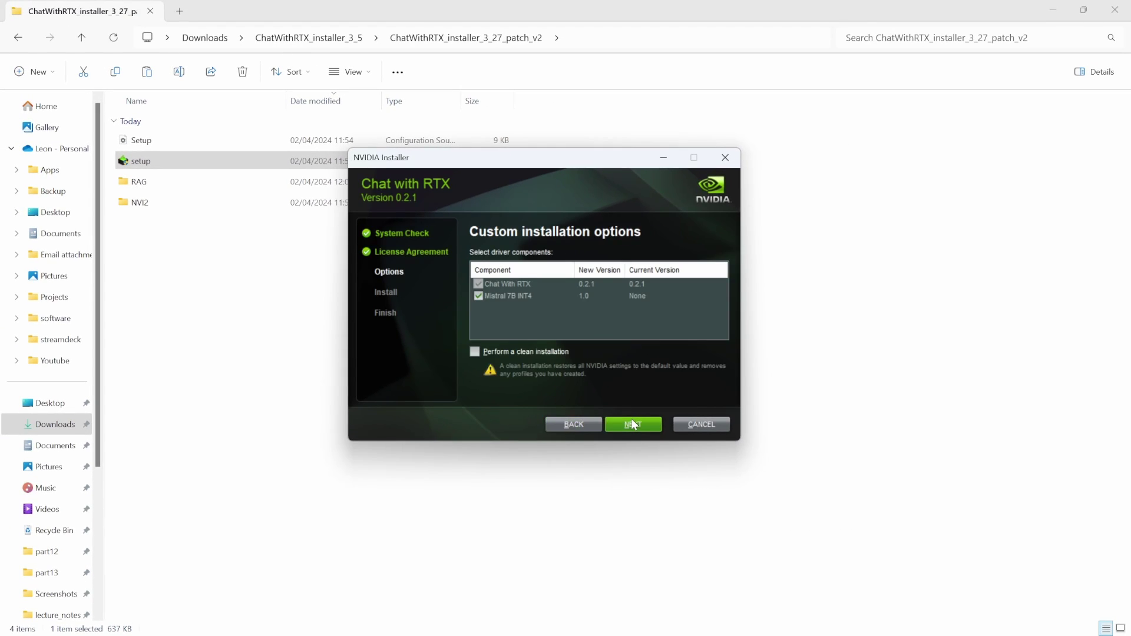
click(584, 297)
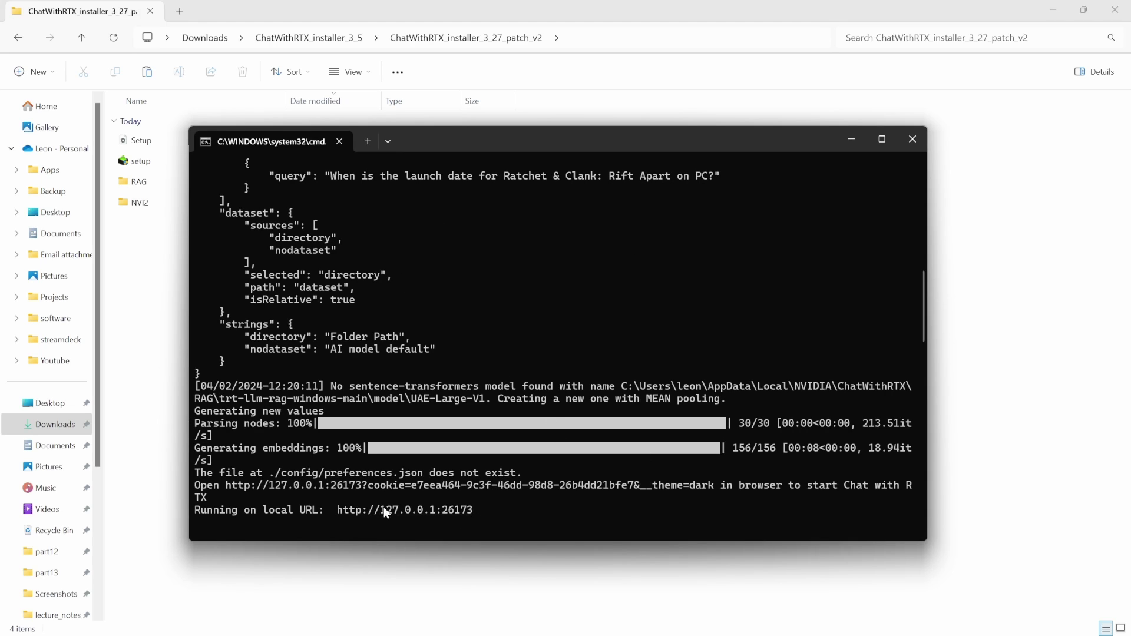
- Open the ChatRTX local URL chat page from the command window
ctrl+click(416, 508)
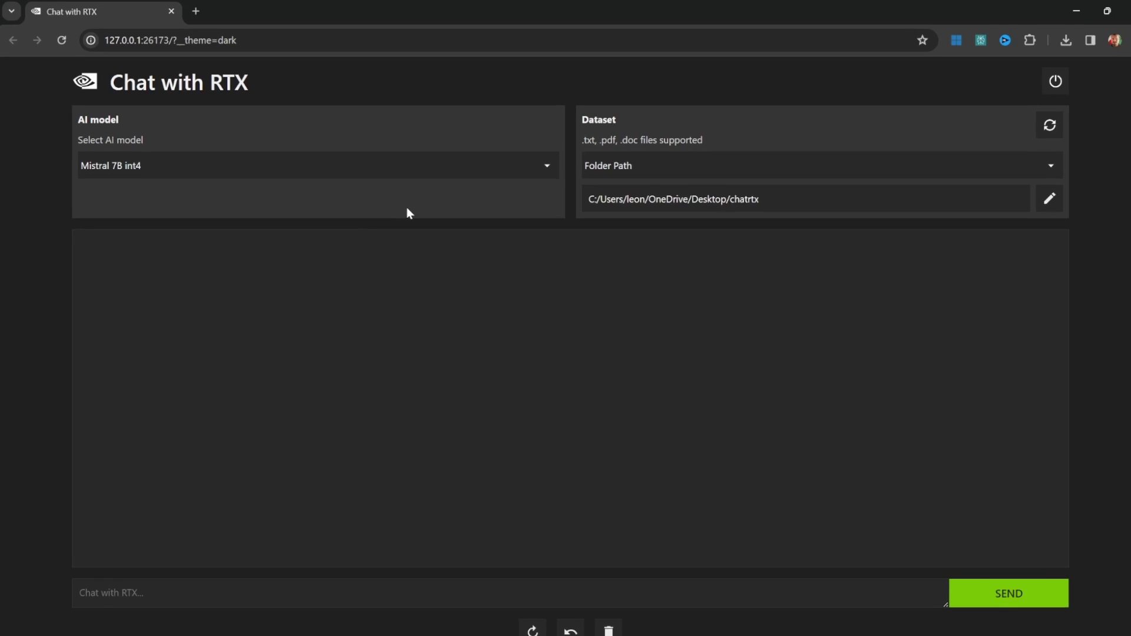
click(215, 160)
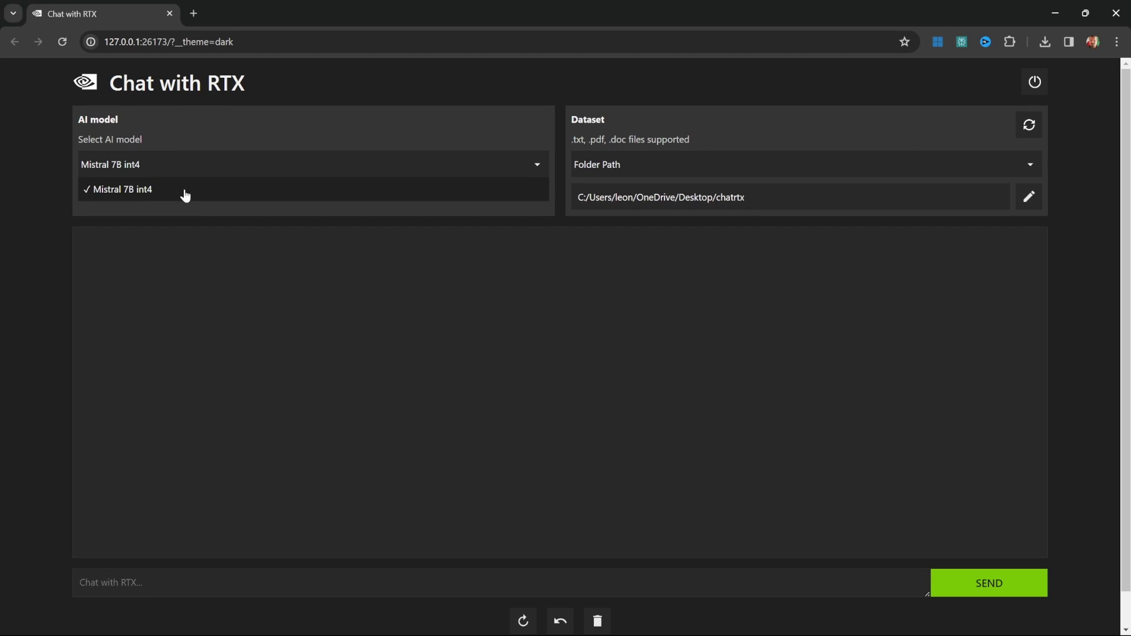
click(185, 195)
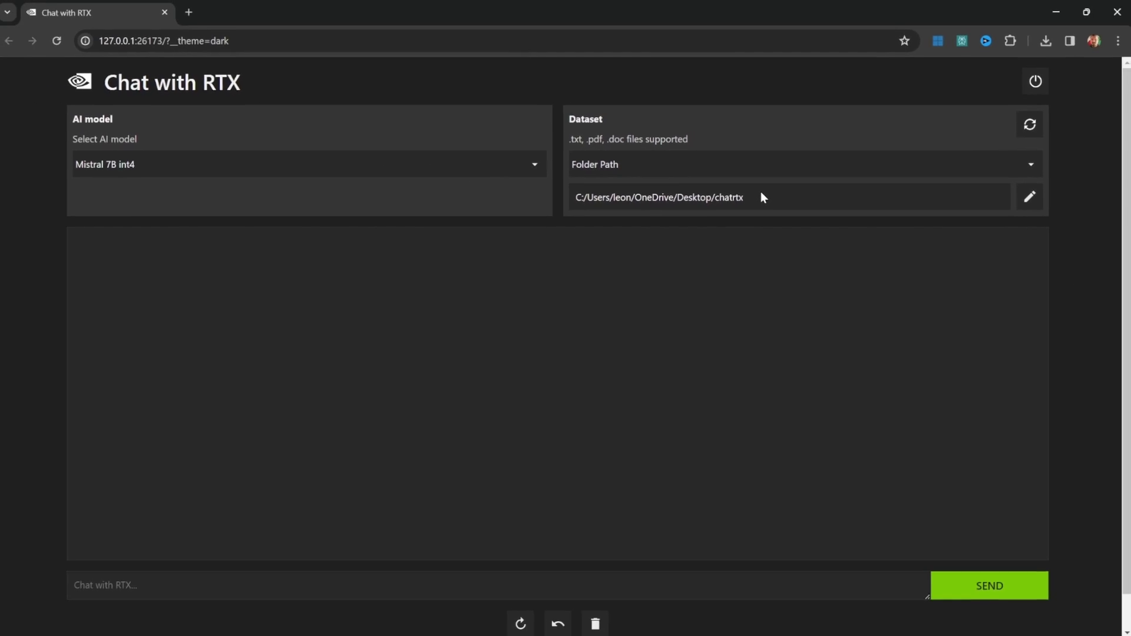
- Open 'Astrophysics 101 - March 28th 2024' from the chatrtx folder in Word and select its text
click(761, 197)
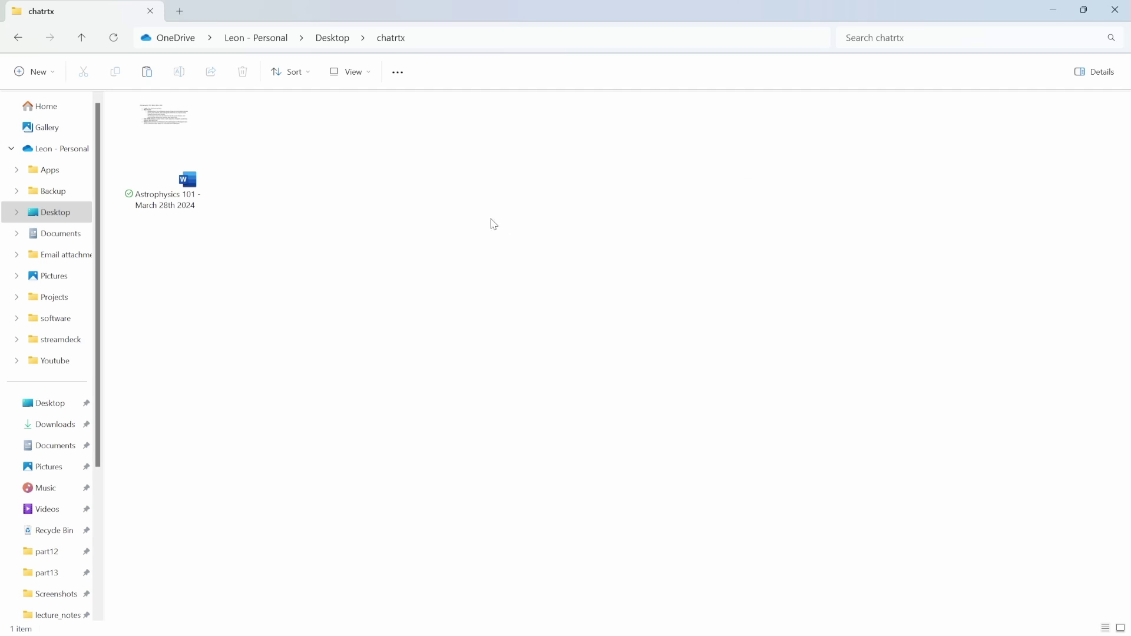
click(152, 171)
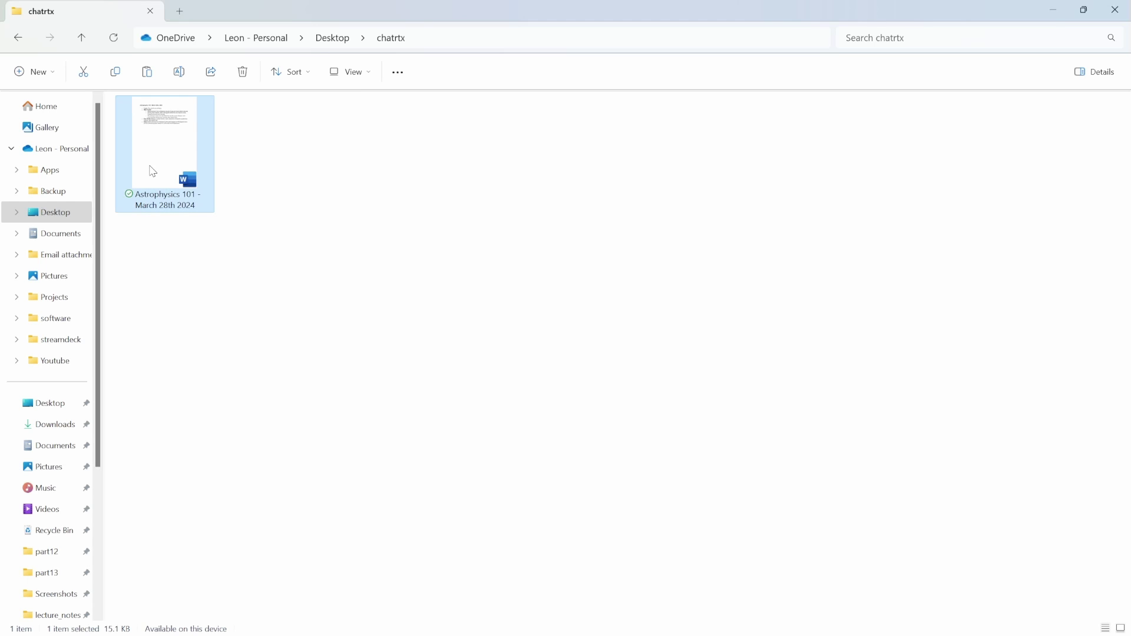
double_click(153, 170)
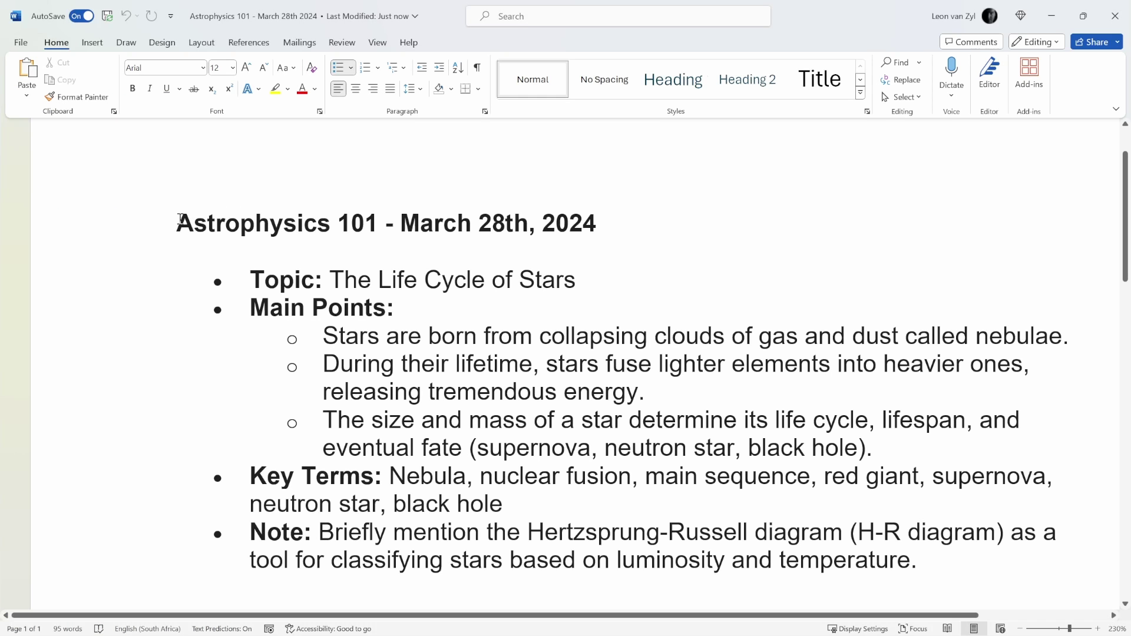
mouse_move(180, 219)
mouse_down()
mouse_move(560, 391)
mouse_move(727, 558)
mouse_move(884, 589)
mouse_move(972, 578)
mouse_up()
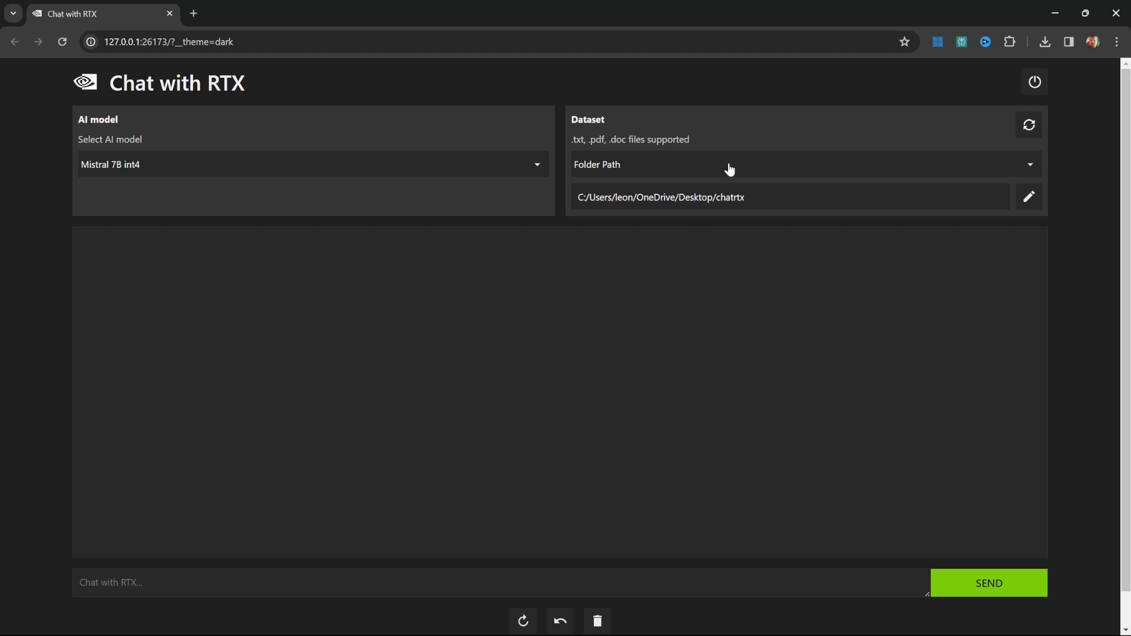
- Keep the dataset on the folder path and ask ChatRTX 'How are stars born?'
click(714, 168)
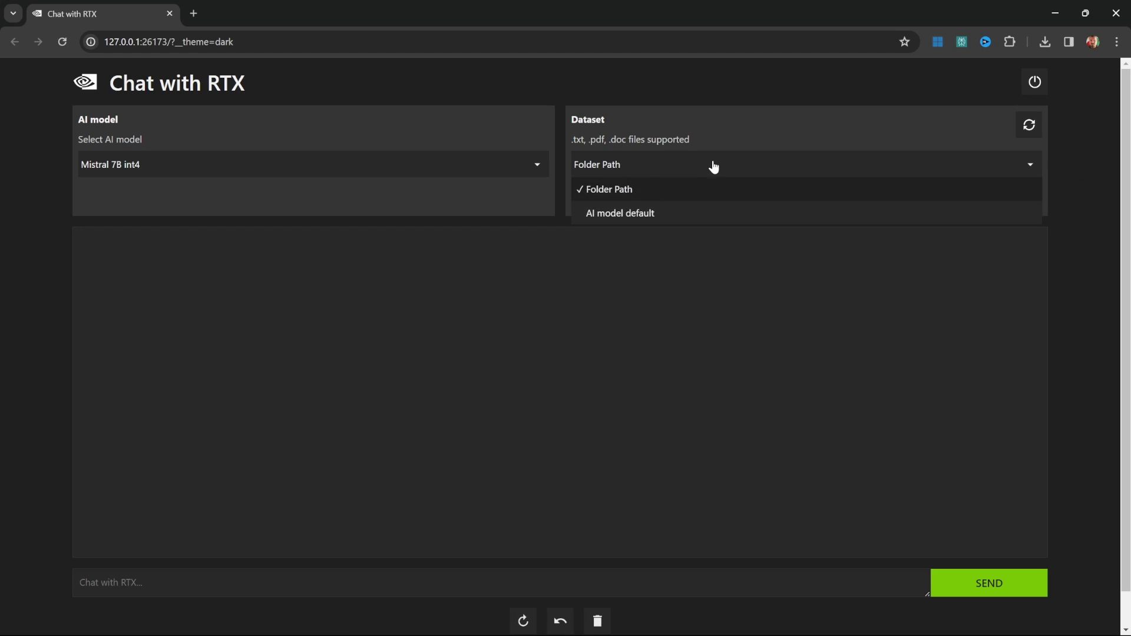
click(606, 189)
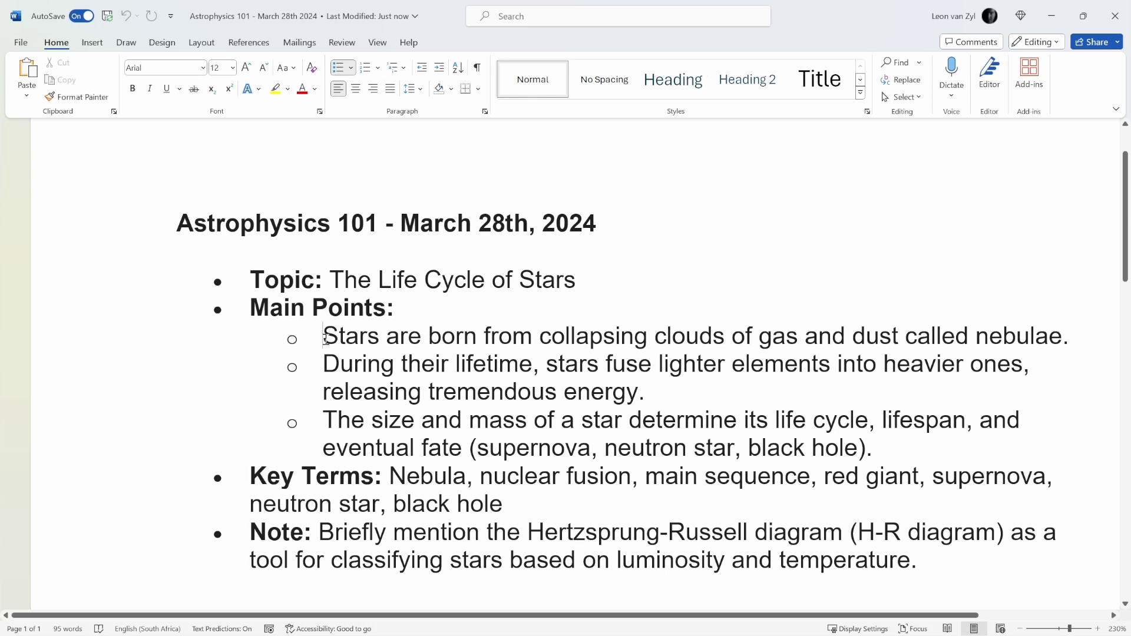
drag(322, 335, 484, 330)
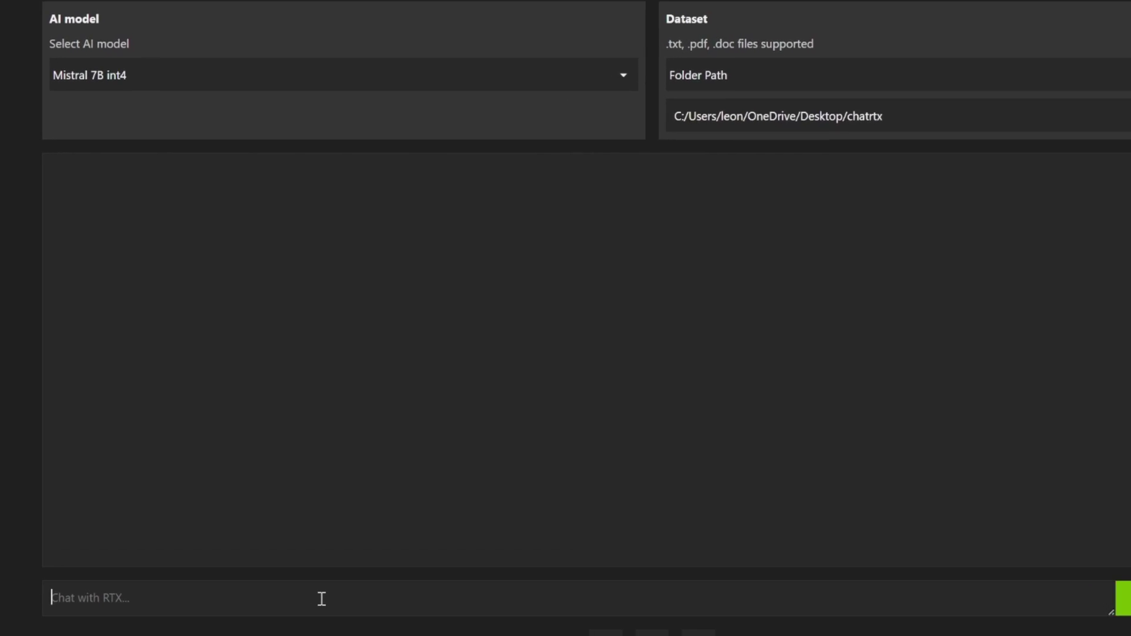
text(How are stars born?)
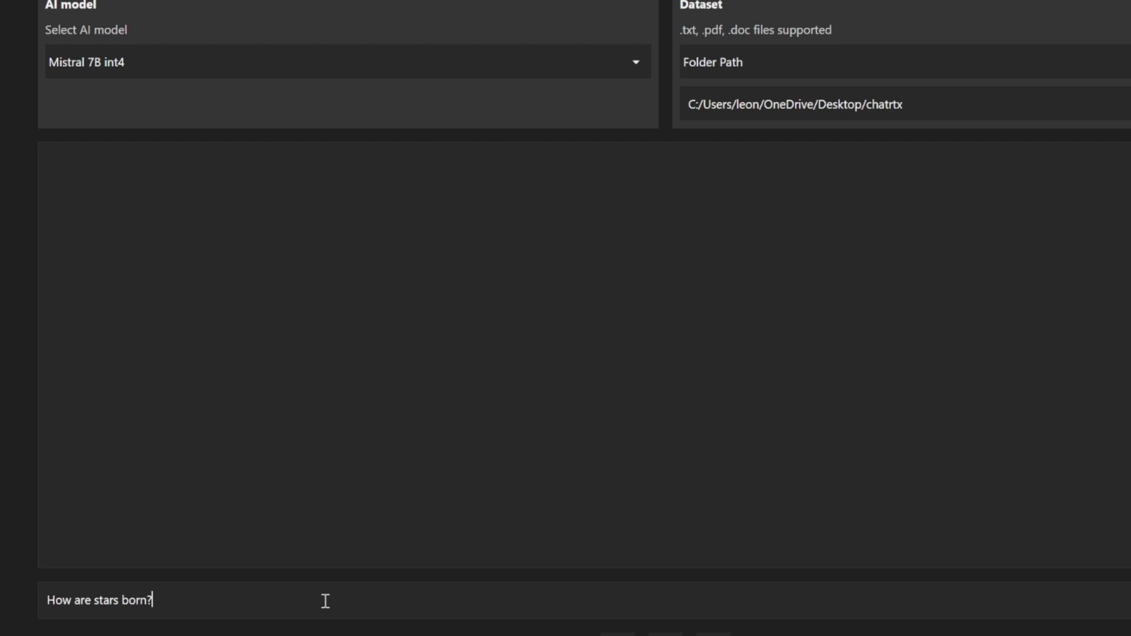
key(Return)
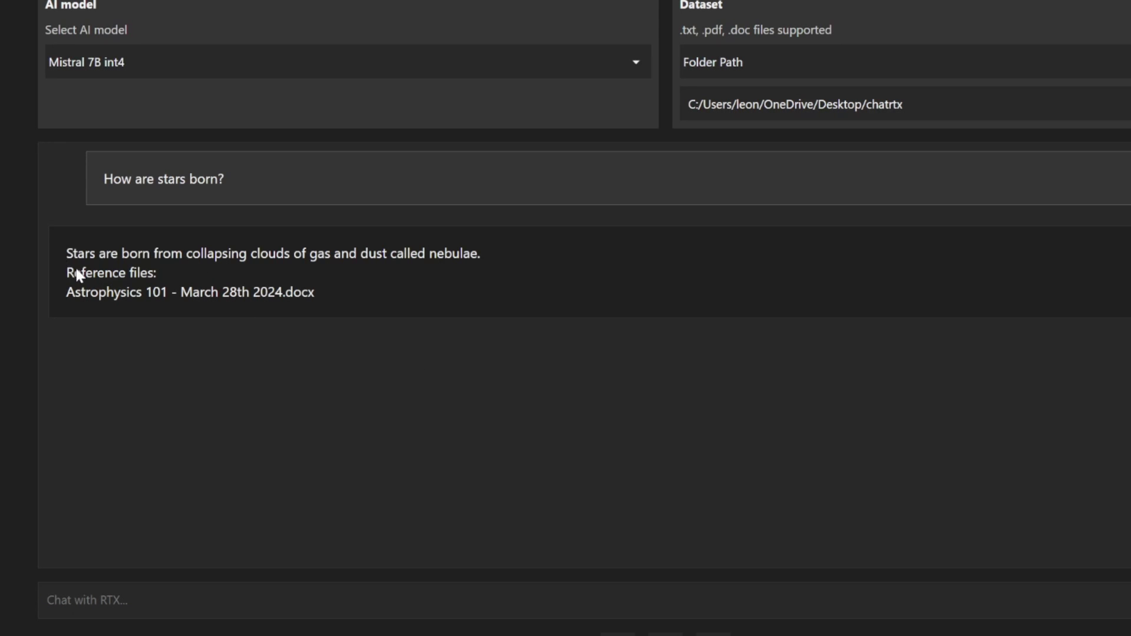
- Point out the cited Astrophysics 101 reference file, then send the size-and-mass question
drag(62, 275, 189, 276)
click(185, 277)
drag(90, 294, 326, 293)
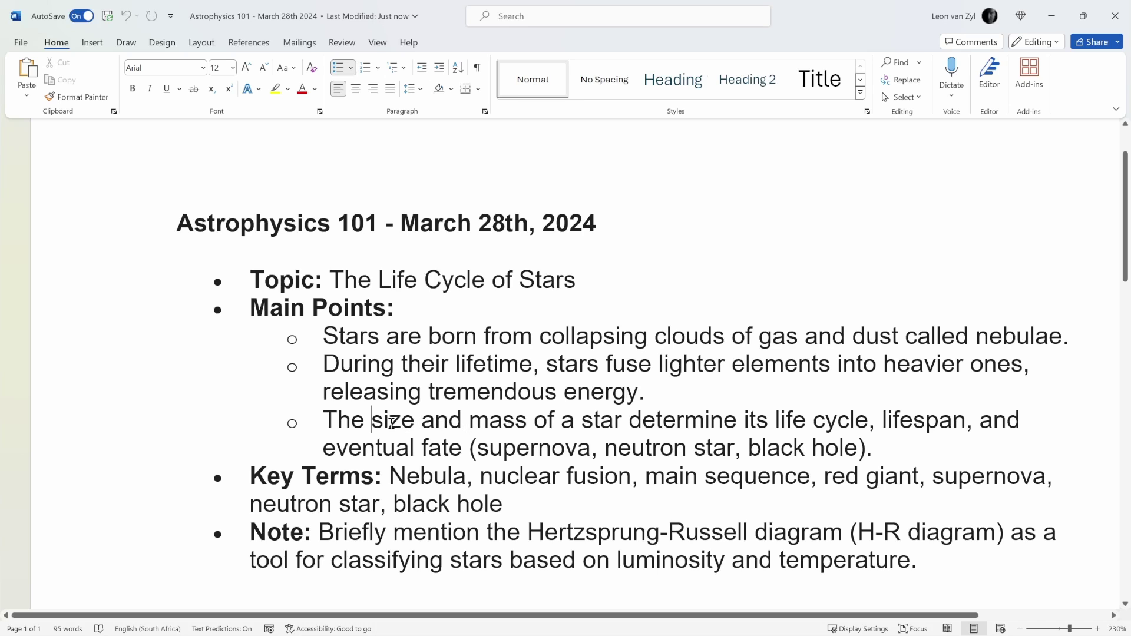
drag(371, 419, 613, 421)
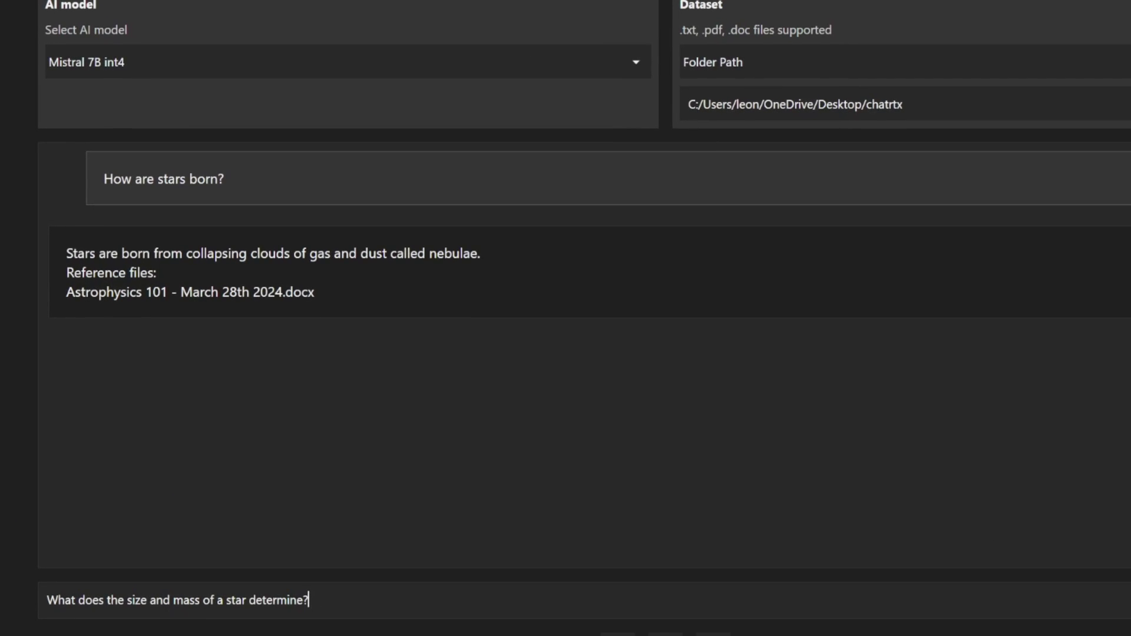
key(Return)
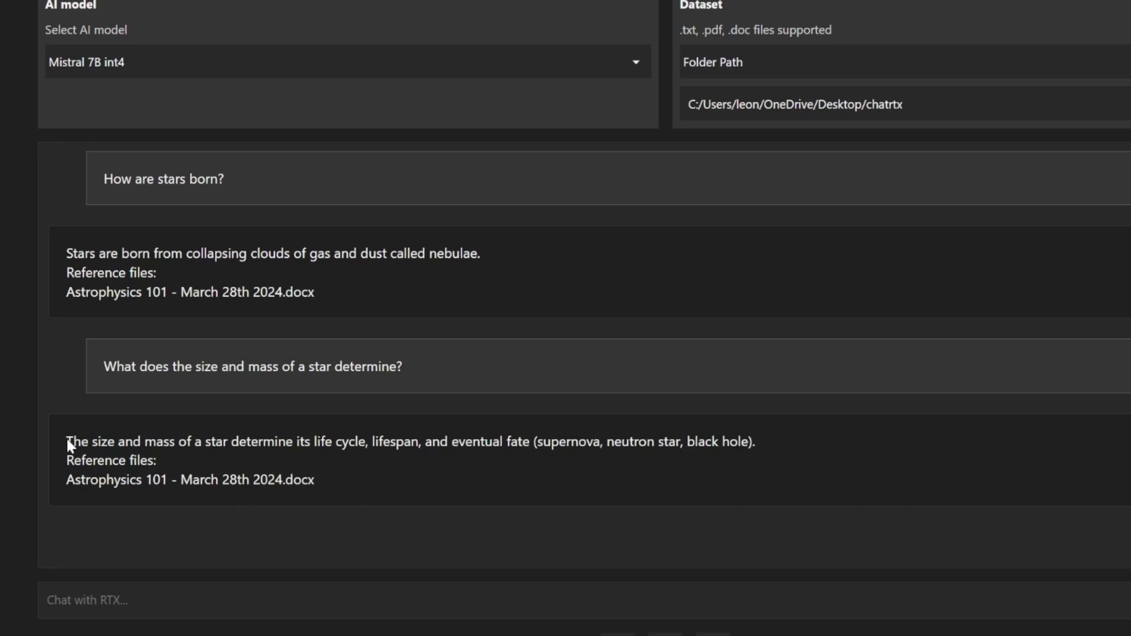
- Open the cited Astrophysics 101 notes and mark the sentence matching the size-and-mass answer
mouse_move(67, 441)
mouse_down()
mouse_move(615, 442)
mouse_move(820, 458)
mouse_up()
click(819, 458)
drag(68, 479, 333, 490)
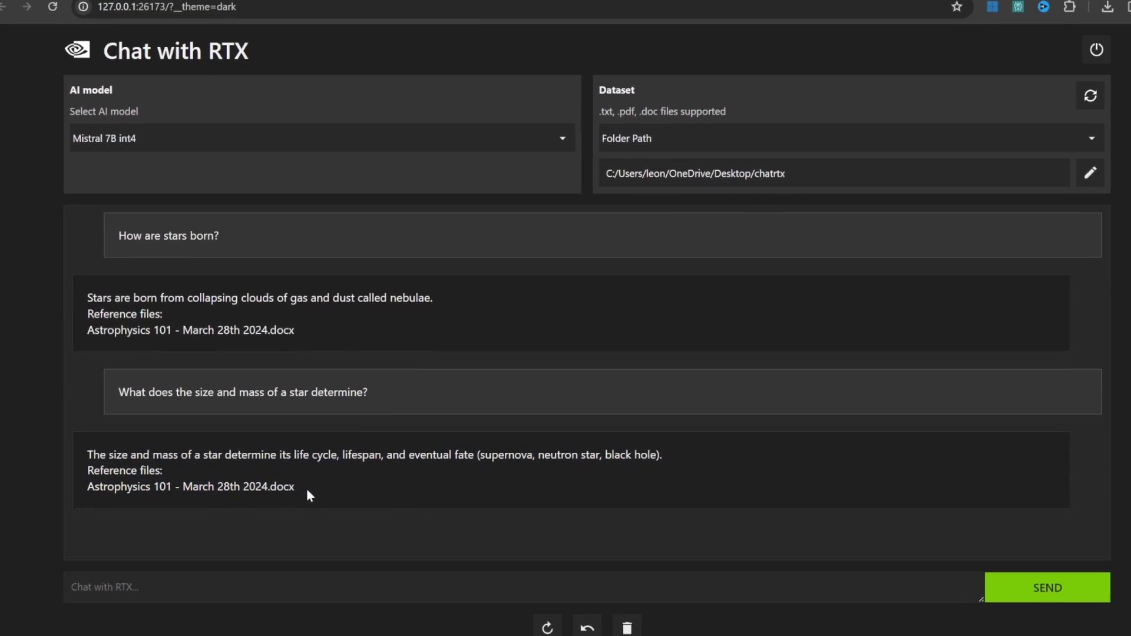
click(308, 492)
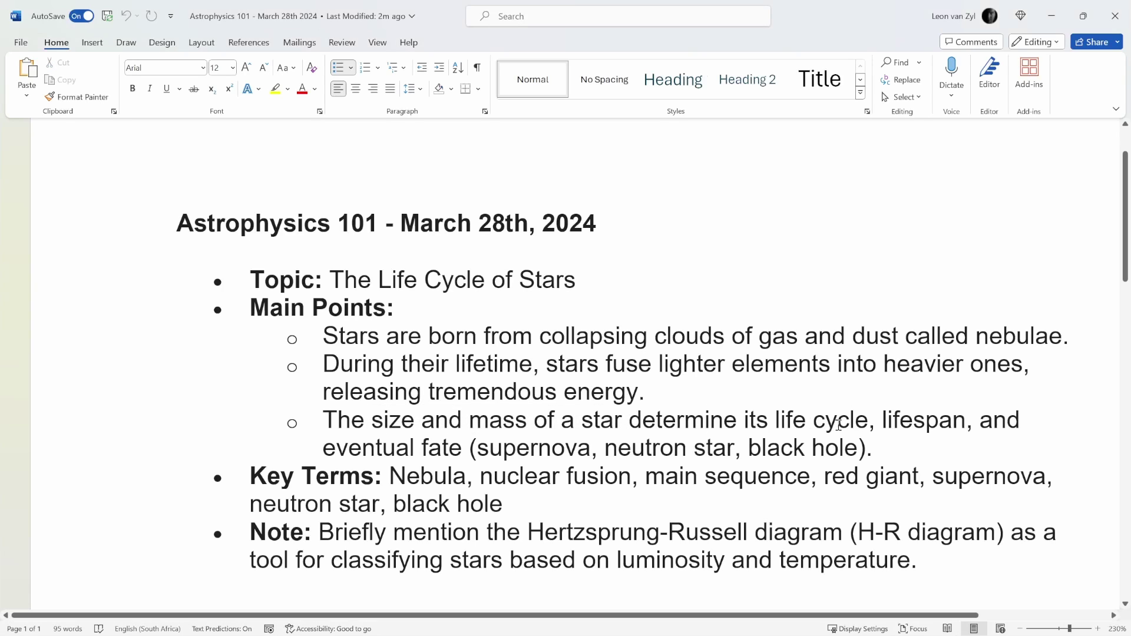
mouse_move(875, 448)
mouse_down()
mouse_move(615, 453)
mouse_move(627, 426)
mouse_up()
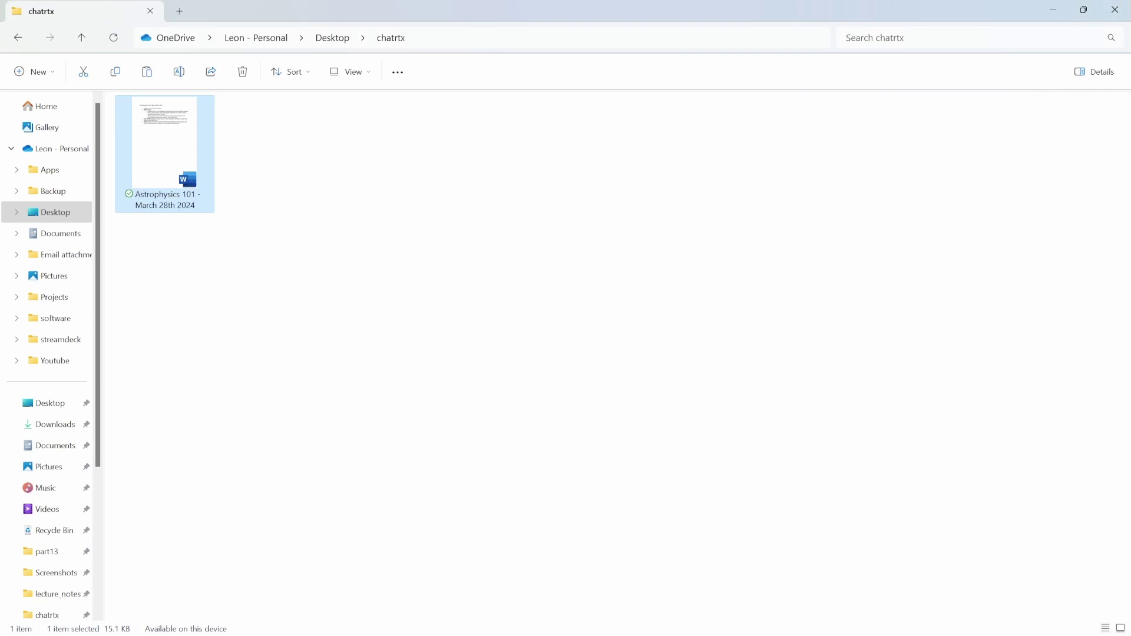
- Create a new Word document in the chatrtx folder stating where the presenter is from, then close Word
right_click(365, 214)
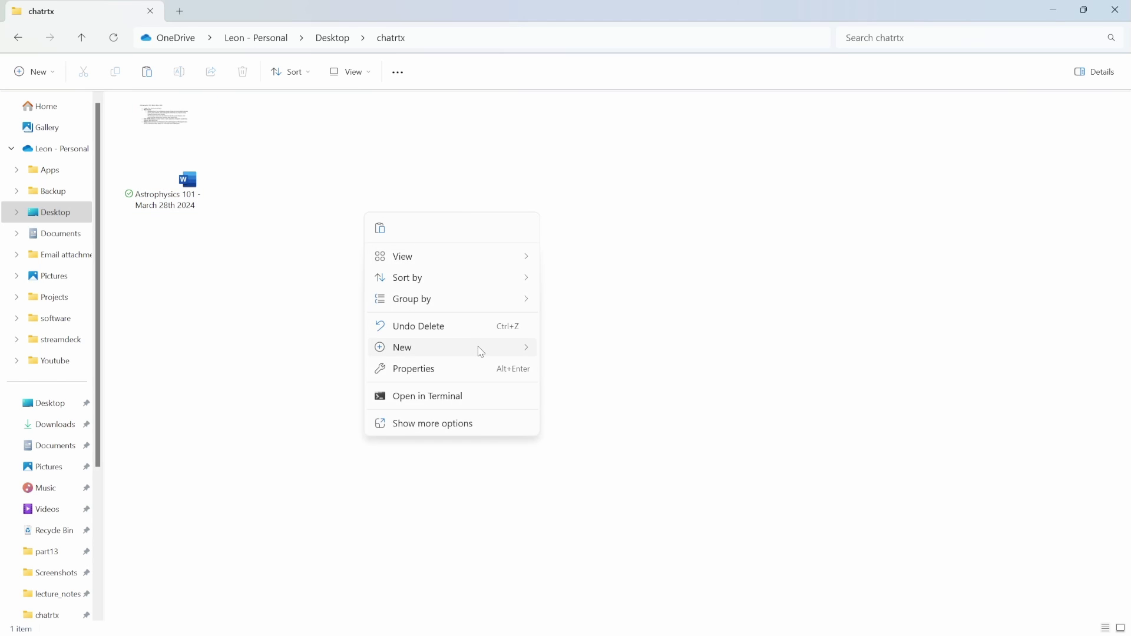
mouse_move(480, 351)
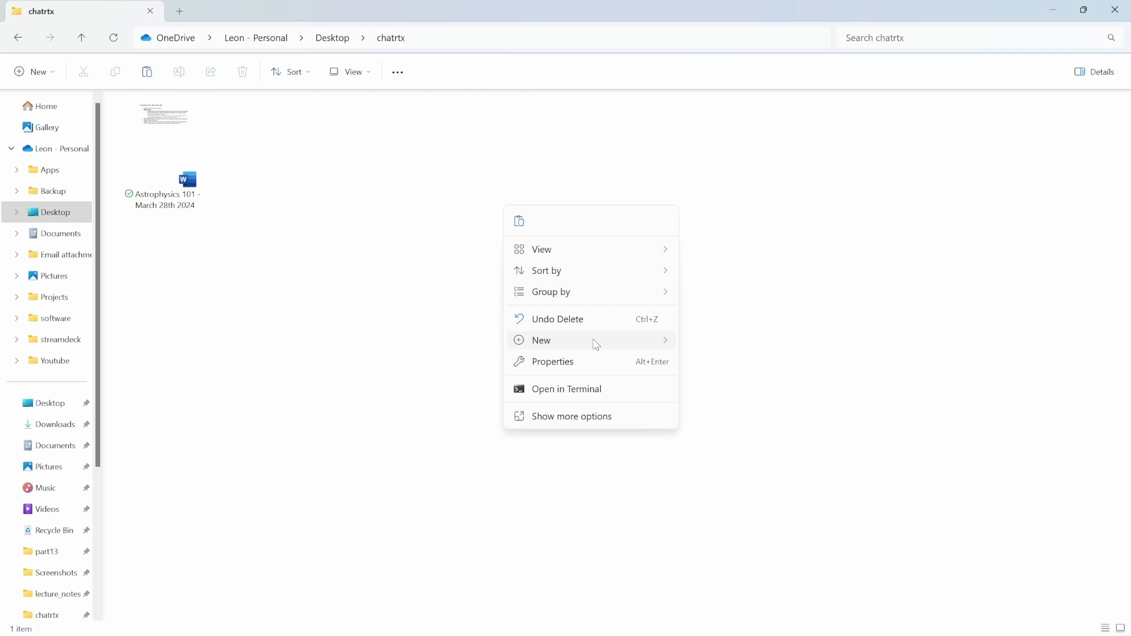
mouse_move(595, 341)
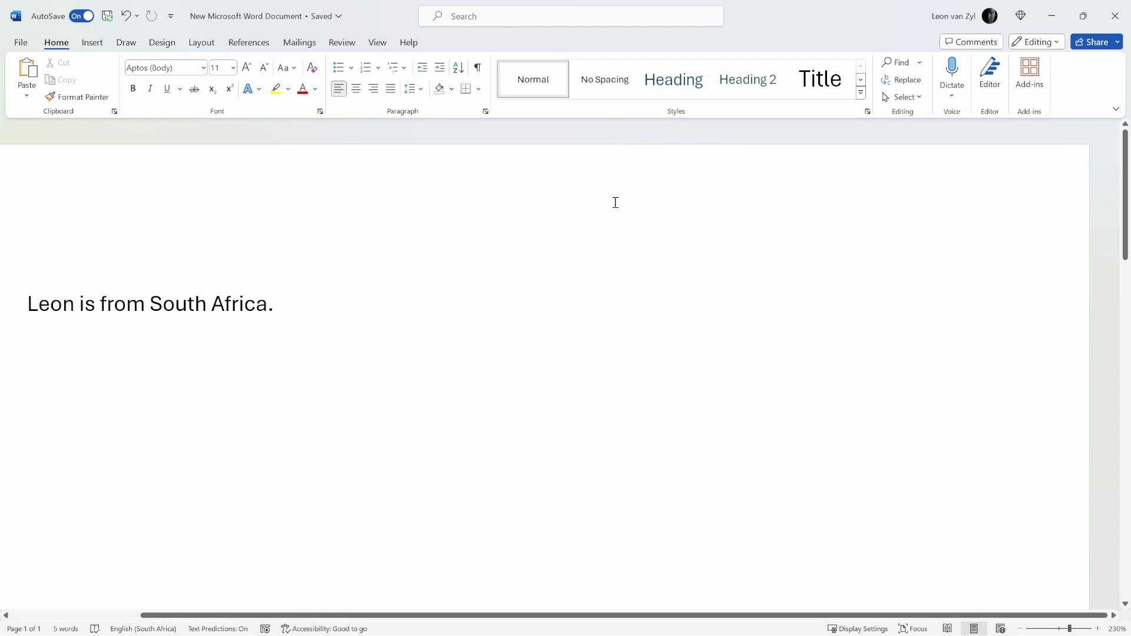
click(1115, 16)
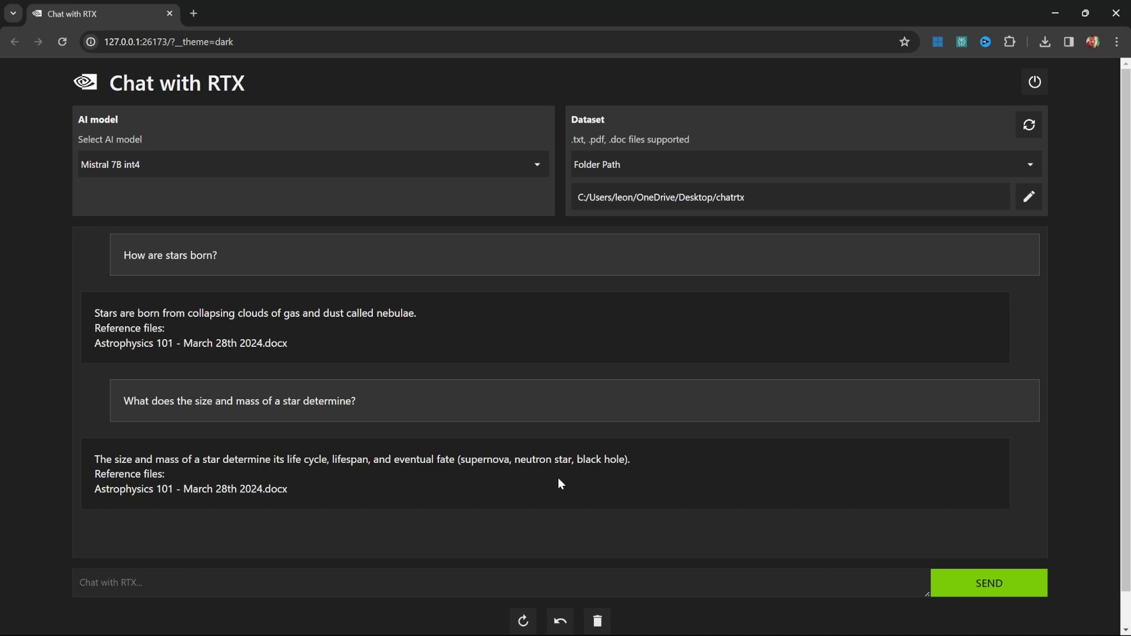
- Ask ChatRTX where the presenter is from; it replies the context lacks that information
click(348, 590)
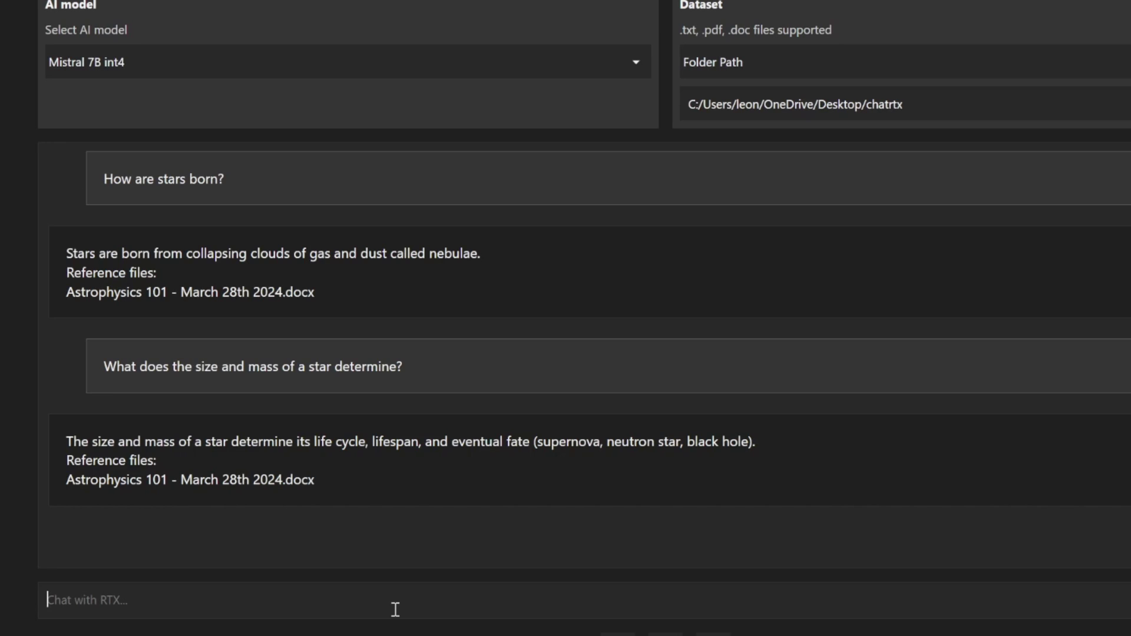
text(Where is Leon from?)
key(Return)
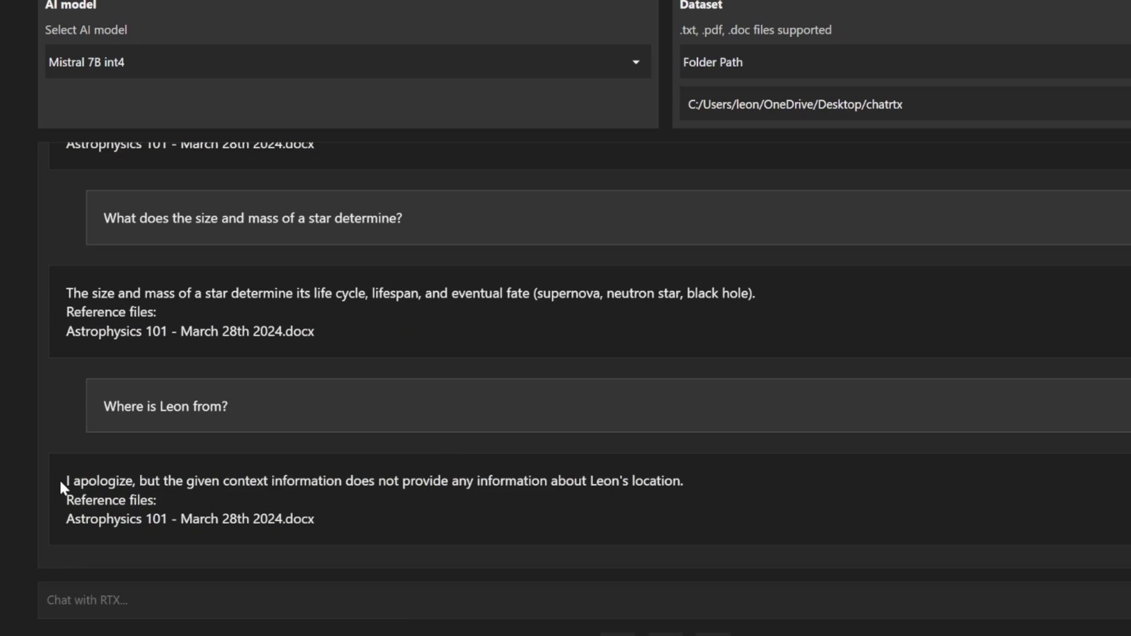
mouse_move(63, 481)
mouse_down()
mouse_move(528, 475)
mouse_move(720, 489)
mouse_up()
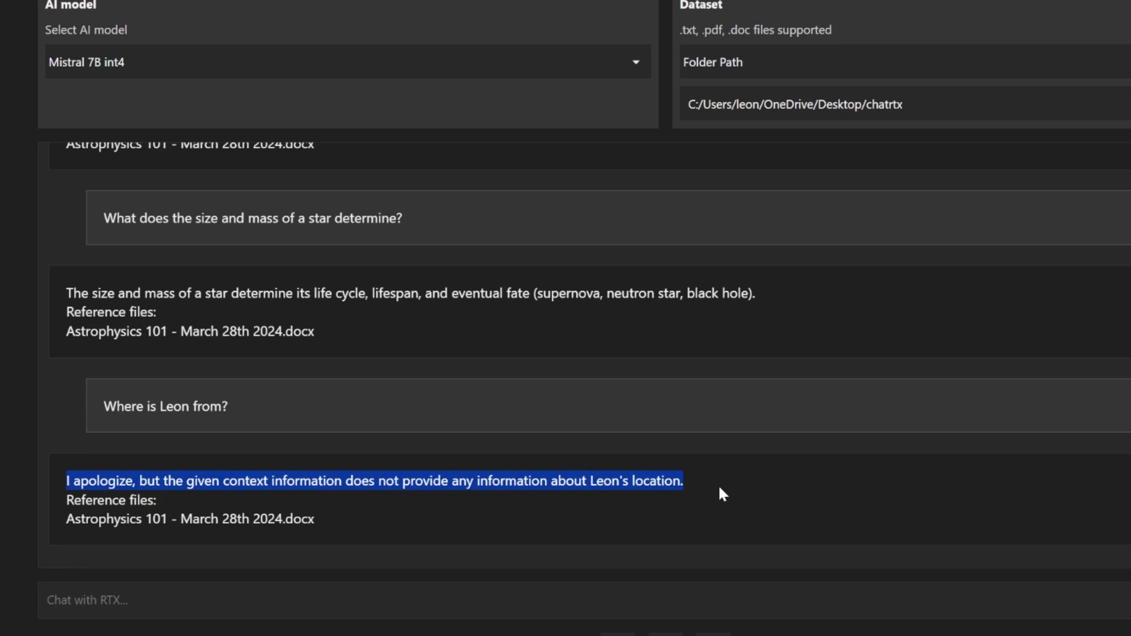
click(719, 488)
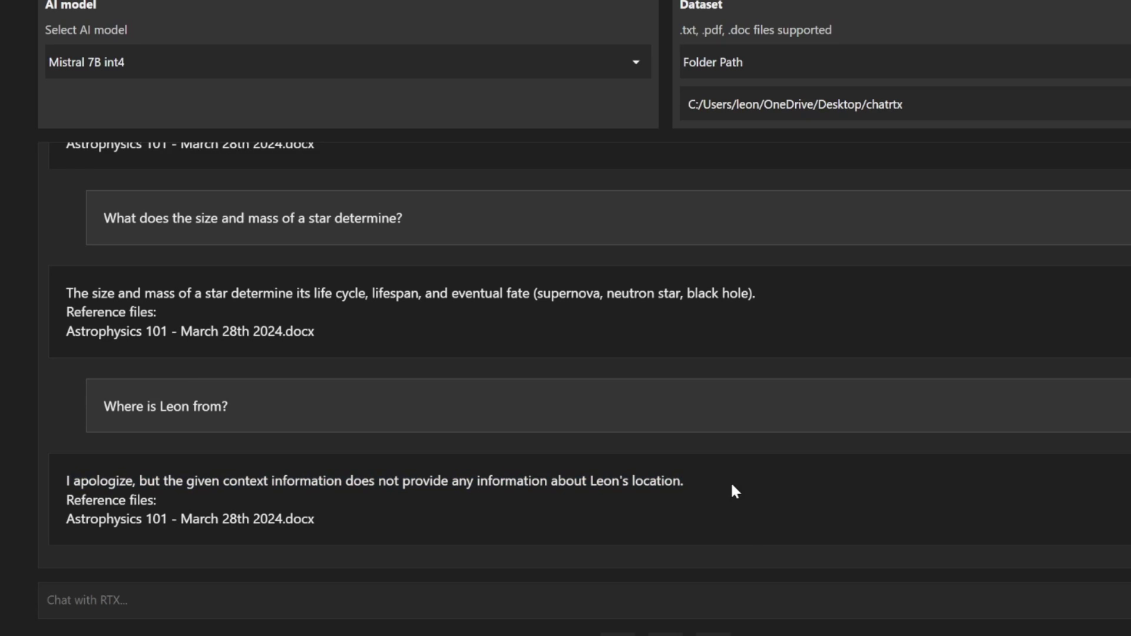
scroll(730, 481, up, 2)
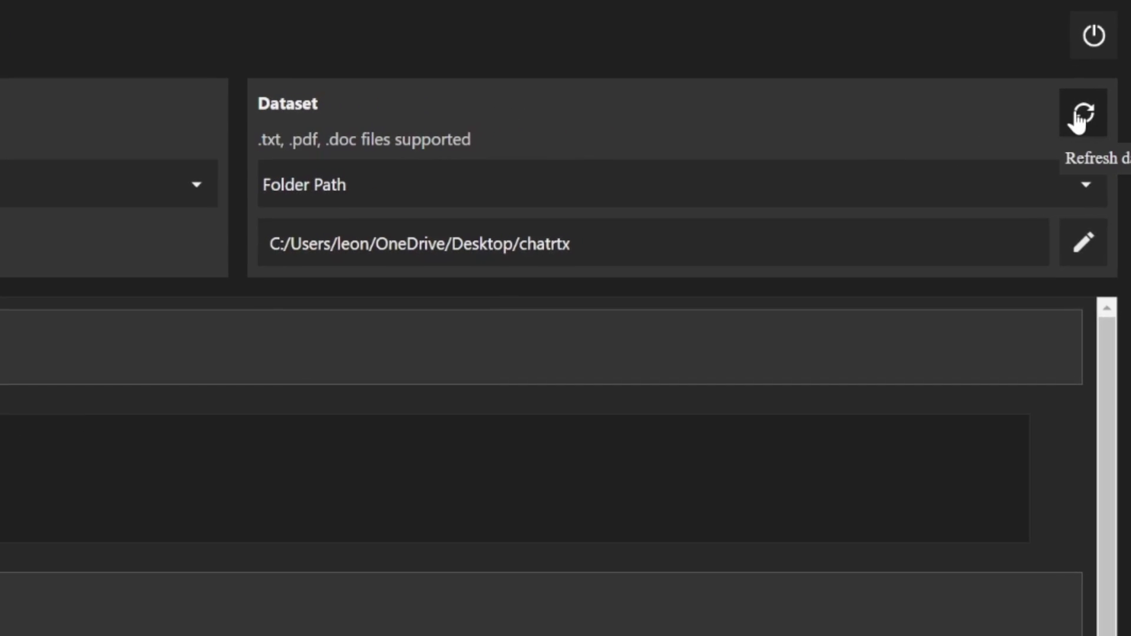
- Refresh the dataset and re-ask where the presenter is from, now answered from My Details.docx
click(1040, 133)
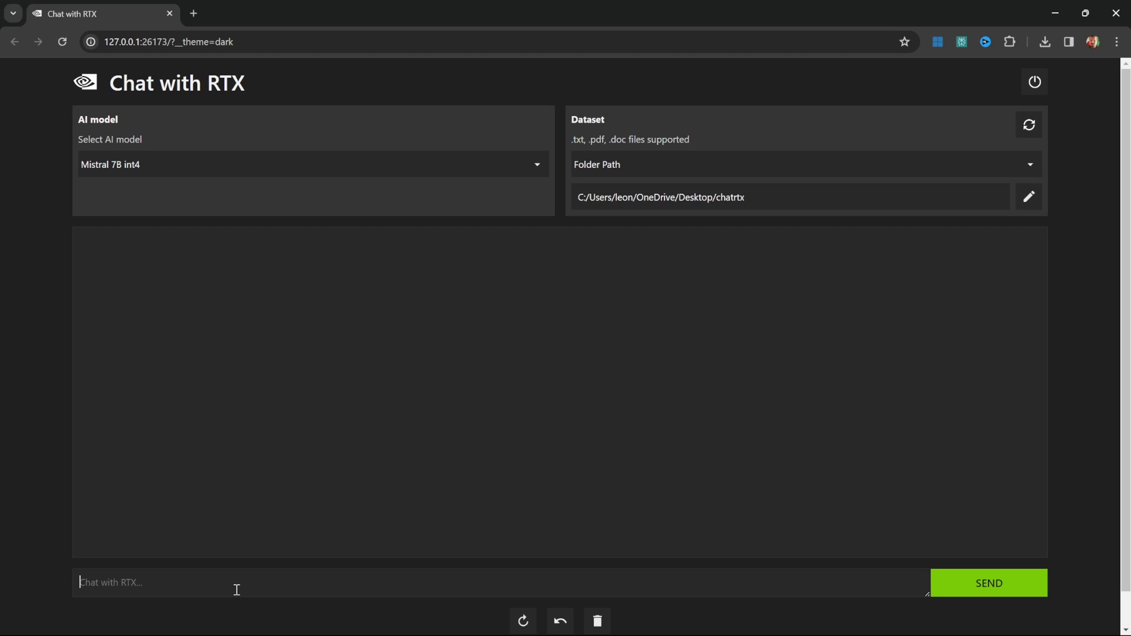
text(Where is Leon from?)
key(Return)
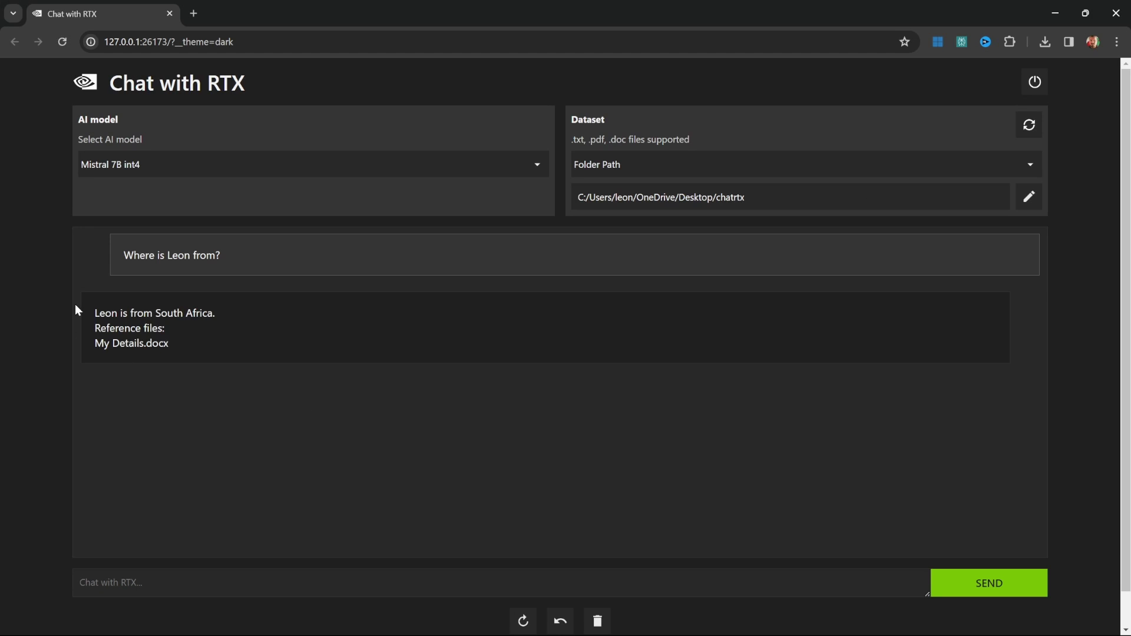
drag(76, 305, 255, 317)
click(255, 317)
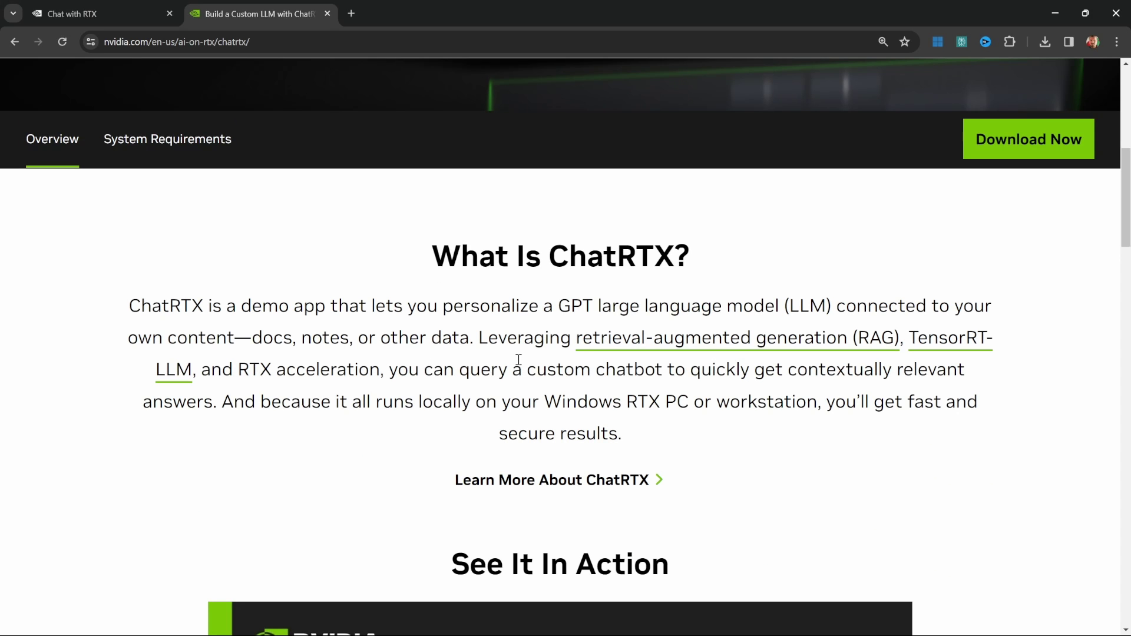
- Scroll down the NVIDIA ChatRTX product page
scroll(520, 362, down, 10)
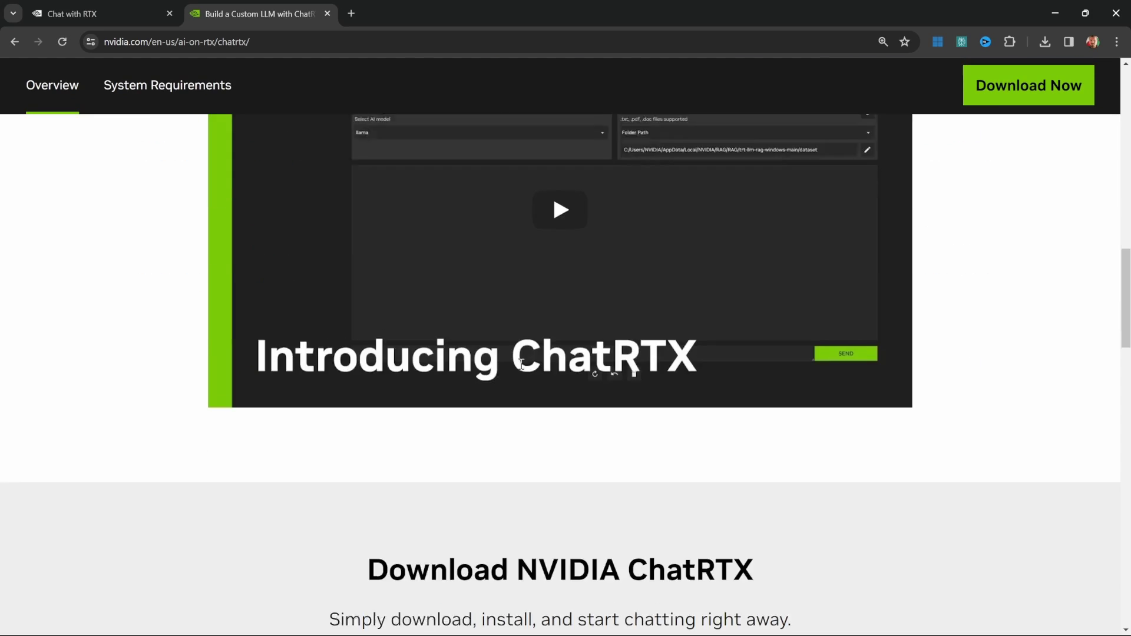
scroll(521, 370, down, 10)
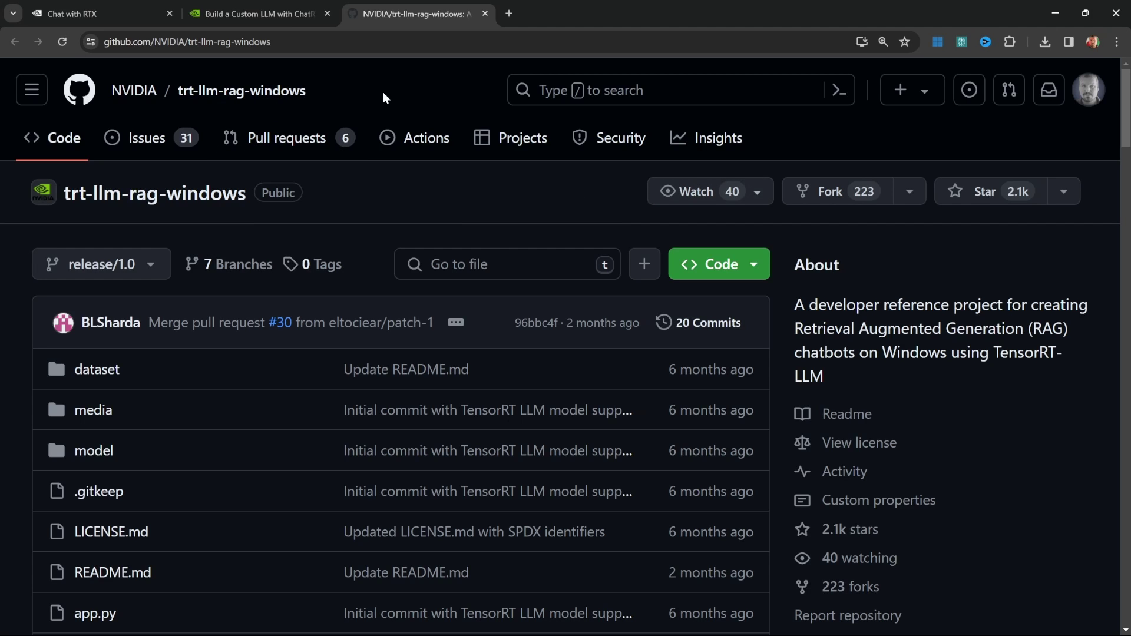
- Scroll to the repository README and highlight 'LlamaIndex' in its title
scroll(622, 422, down, 10)
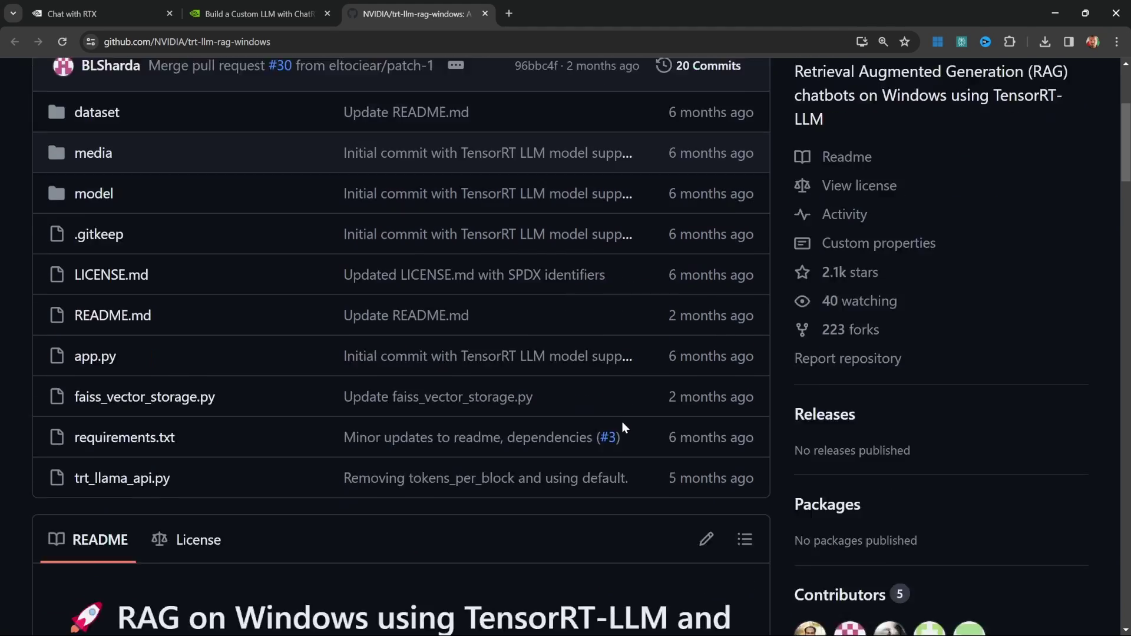
scroll(624, 427, down, 5)
scroll(489, 289, up, 8)
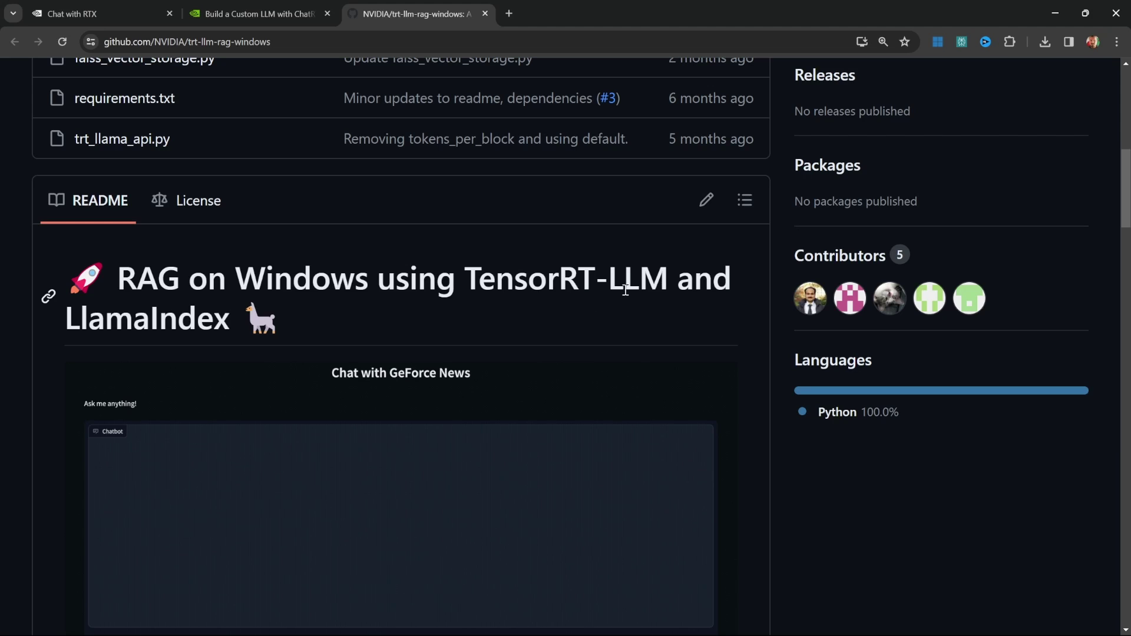
double_click(144, 324)
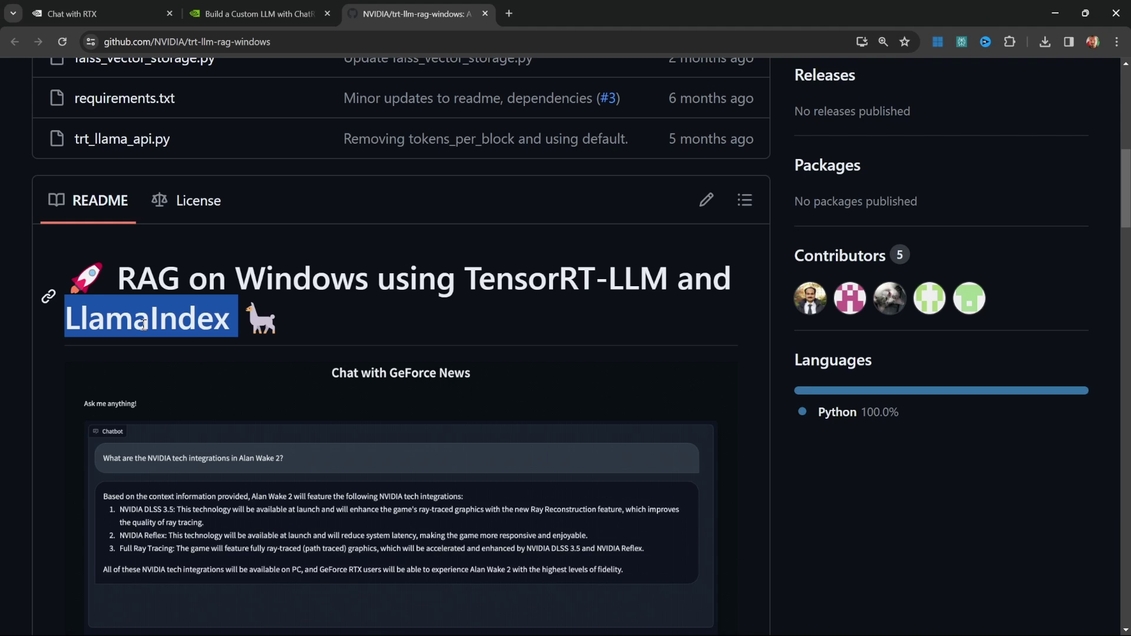
- Highlight 'TensorRT-LLM' in the README title, then follow the FAISS project link
click(462, 284)
drag(465, 283, 668, 283)
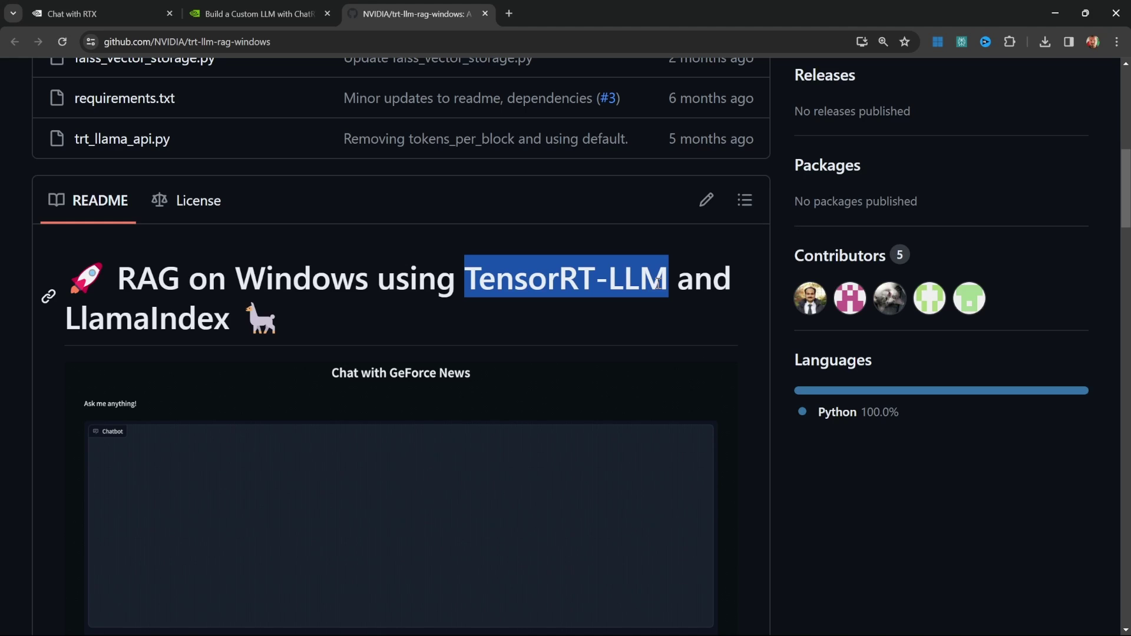
scroll(658, 283, down, 10)
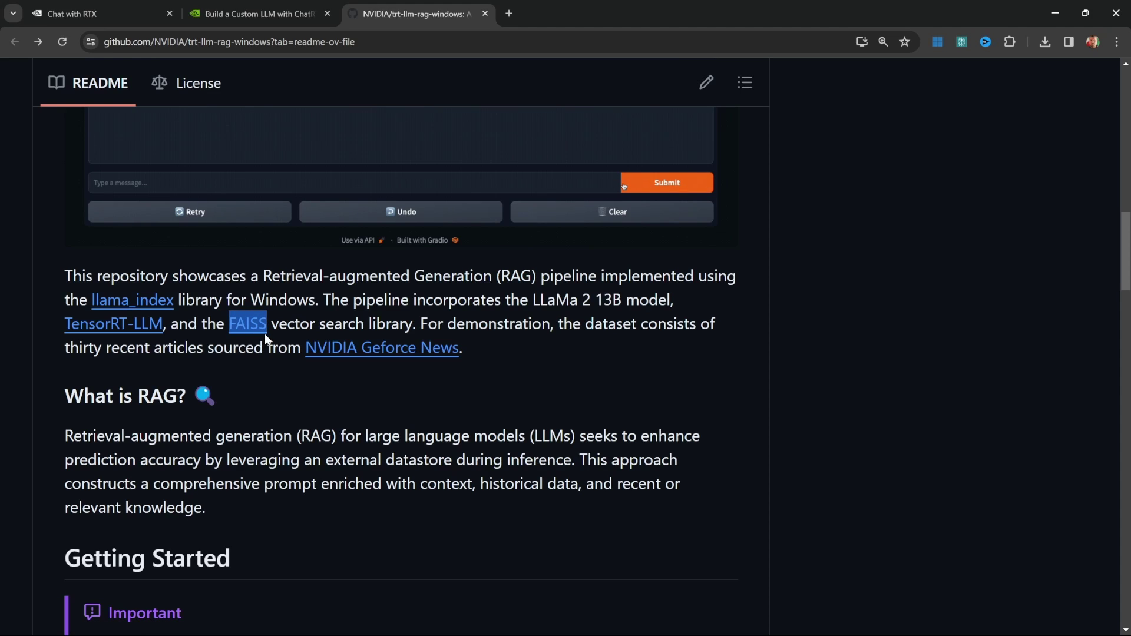
click(263, 333)
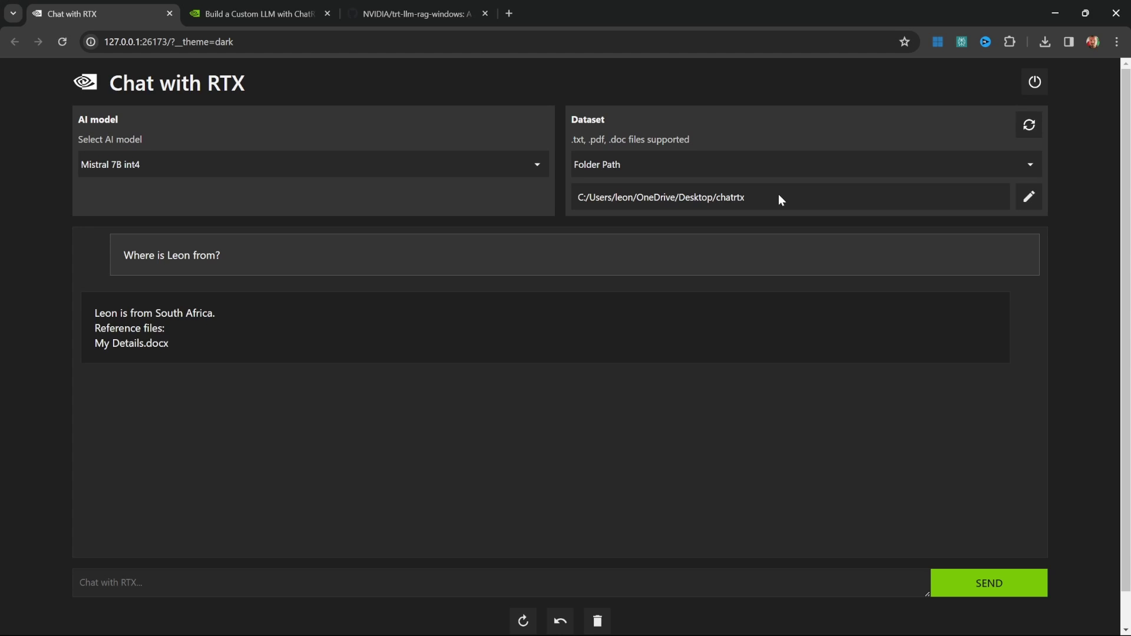
click(255, 573)
click(291, 176)
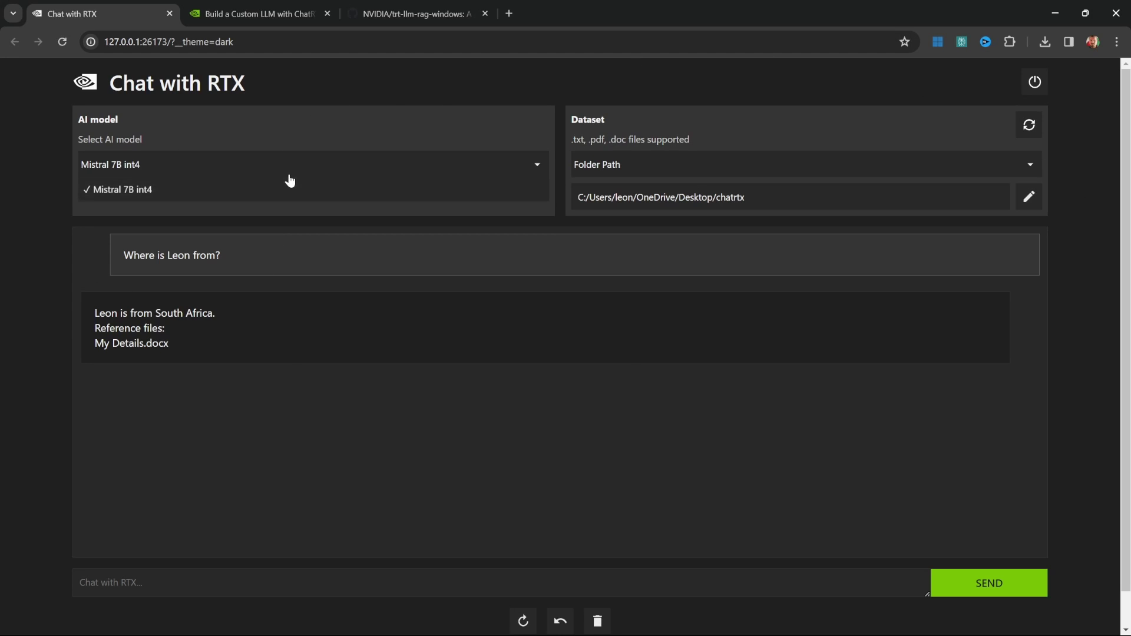
click(129, 191)
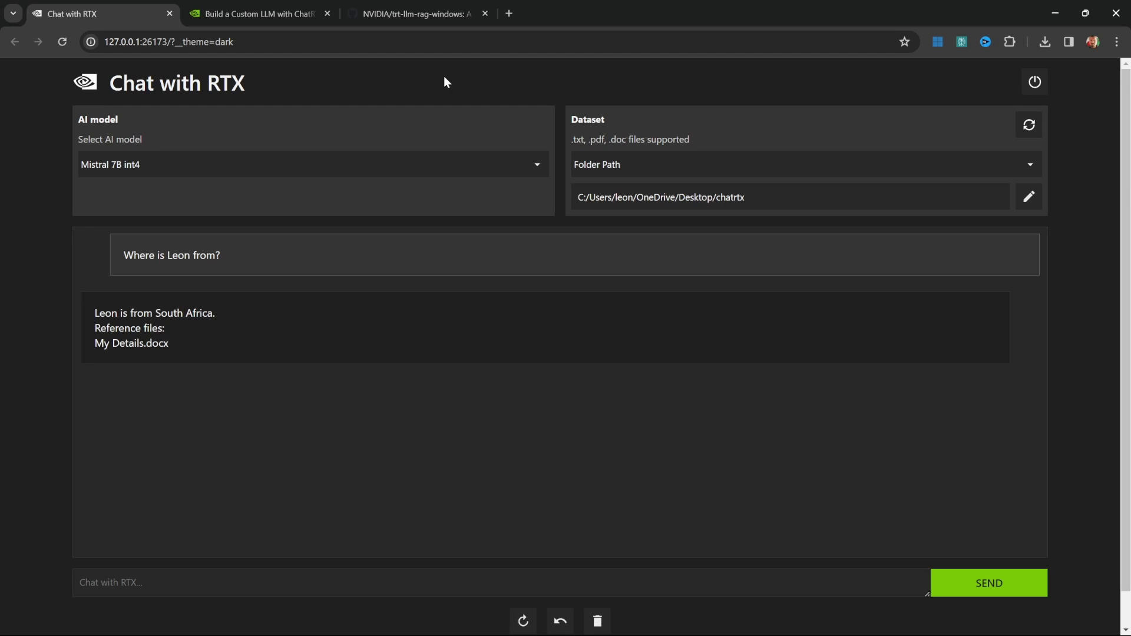